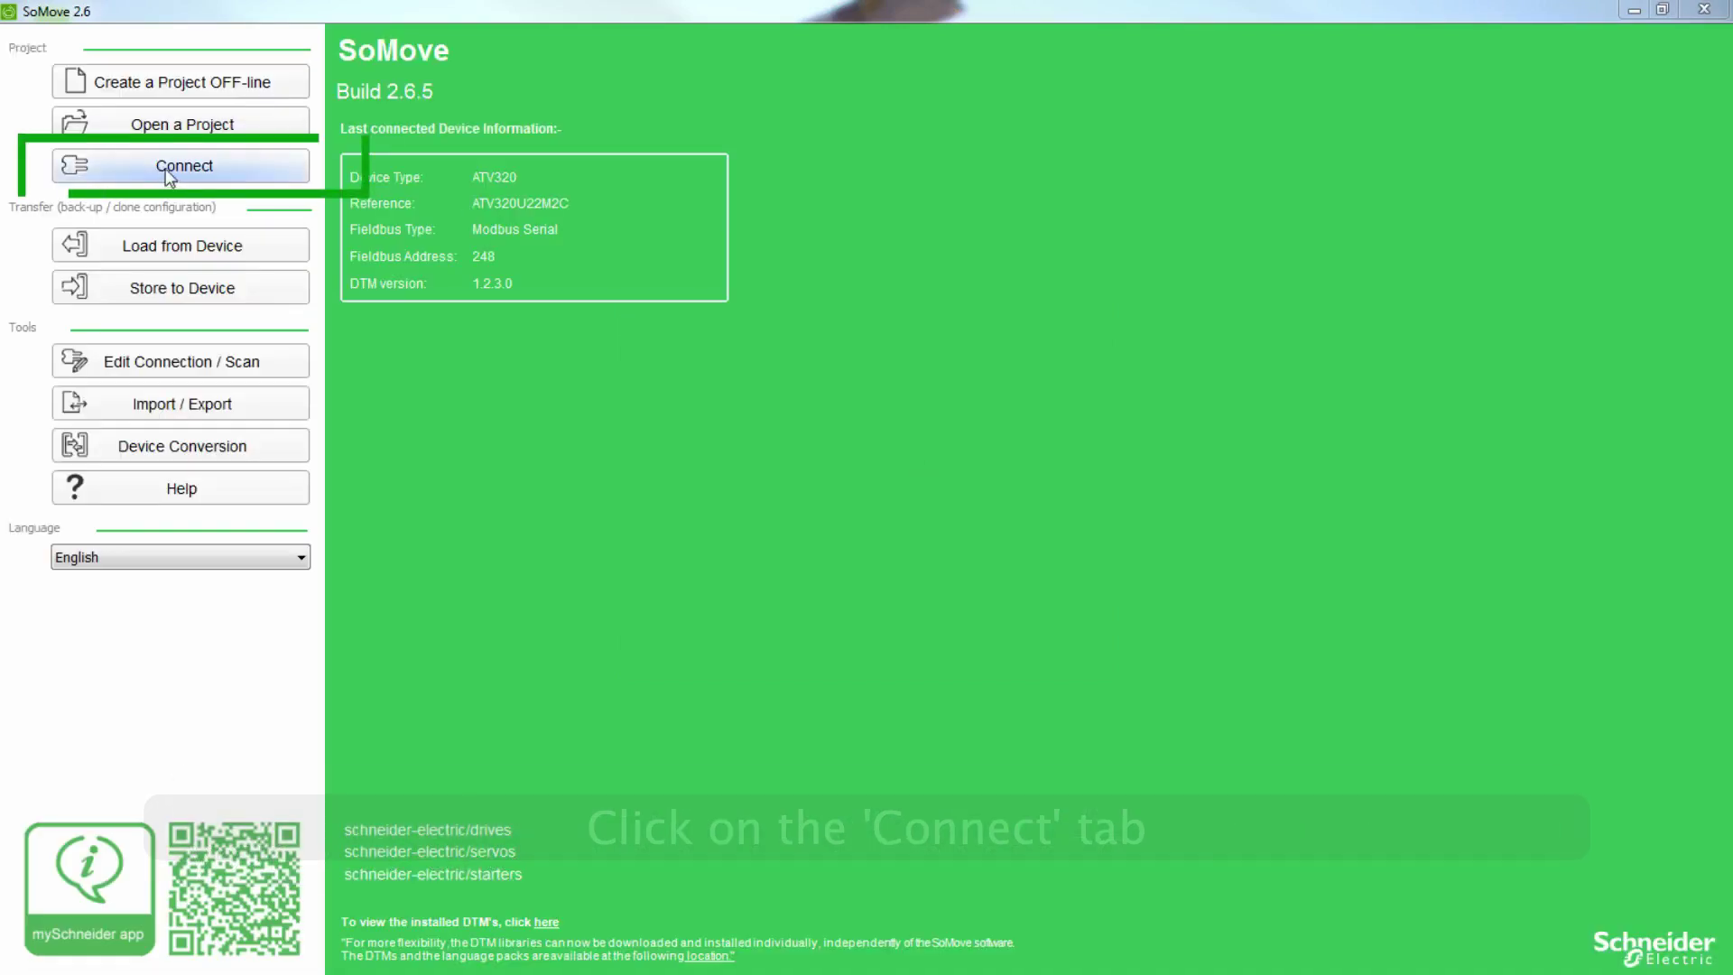
- Connect to the ATV320, acknowledge the safety warning and load its settings from the device
left_click(170, 177)
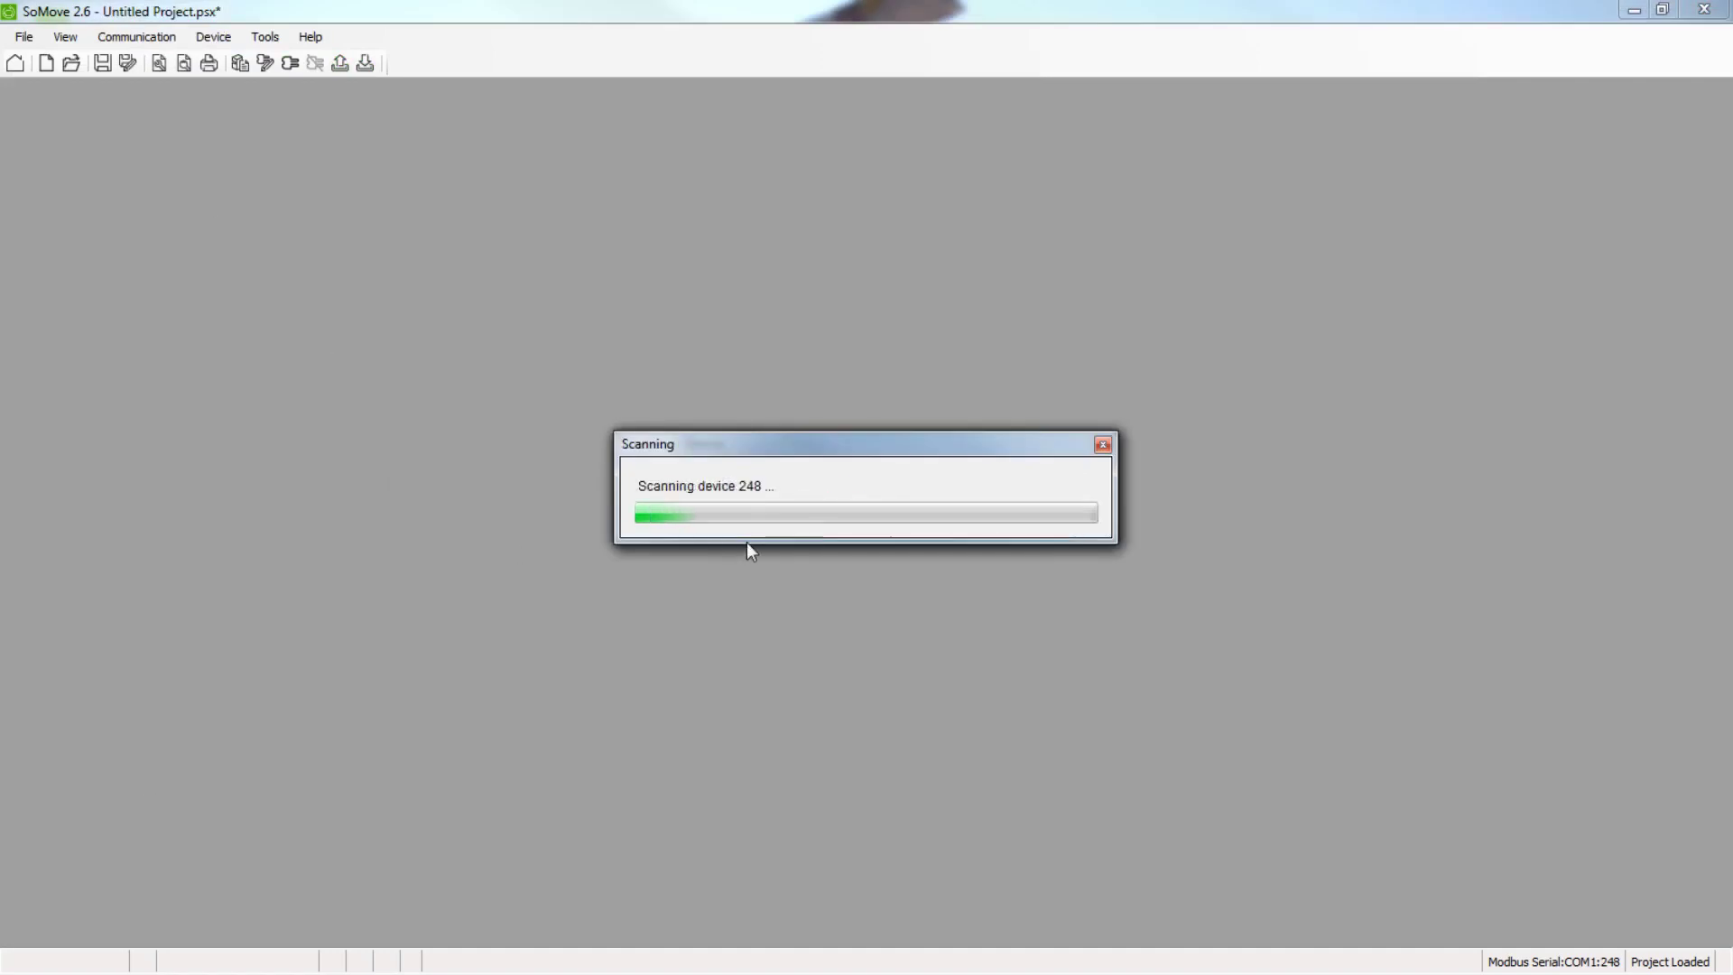
left_click(752, 616)
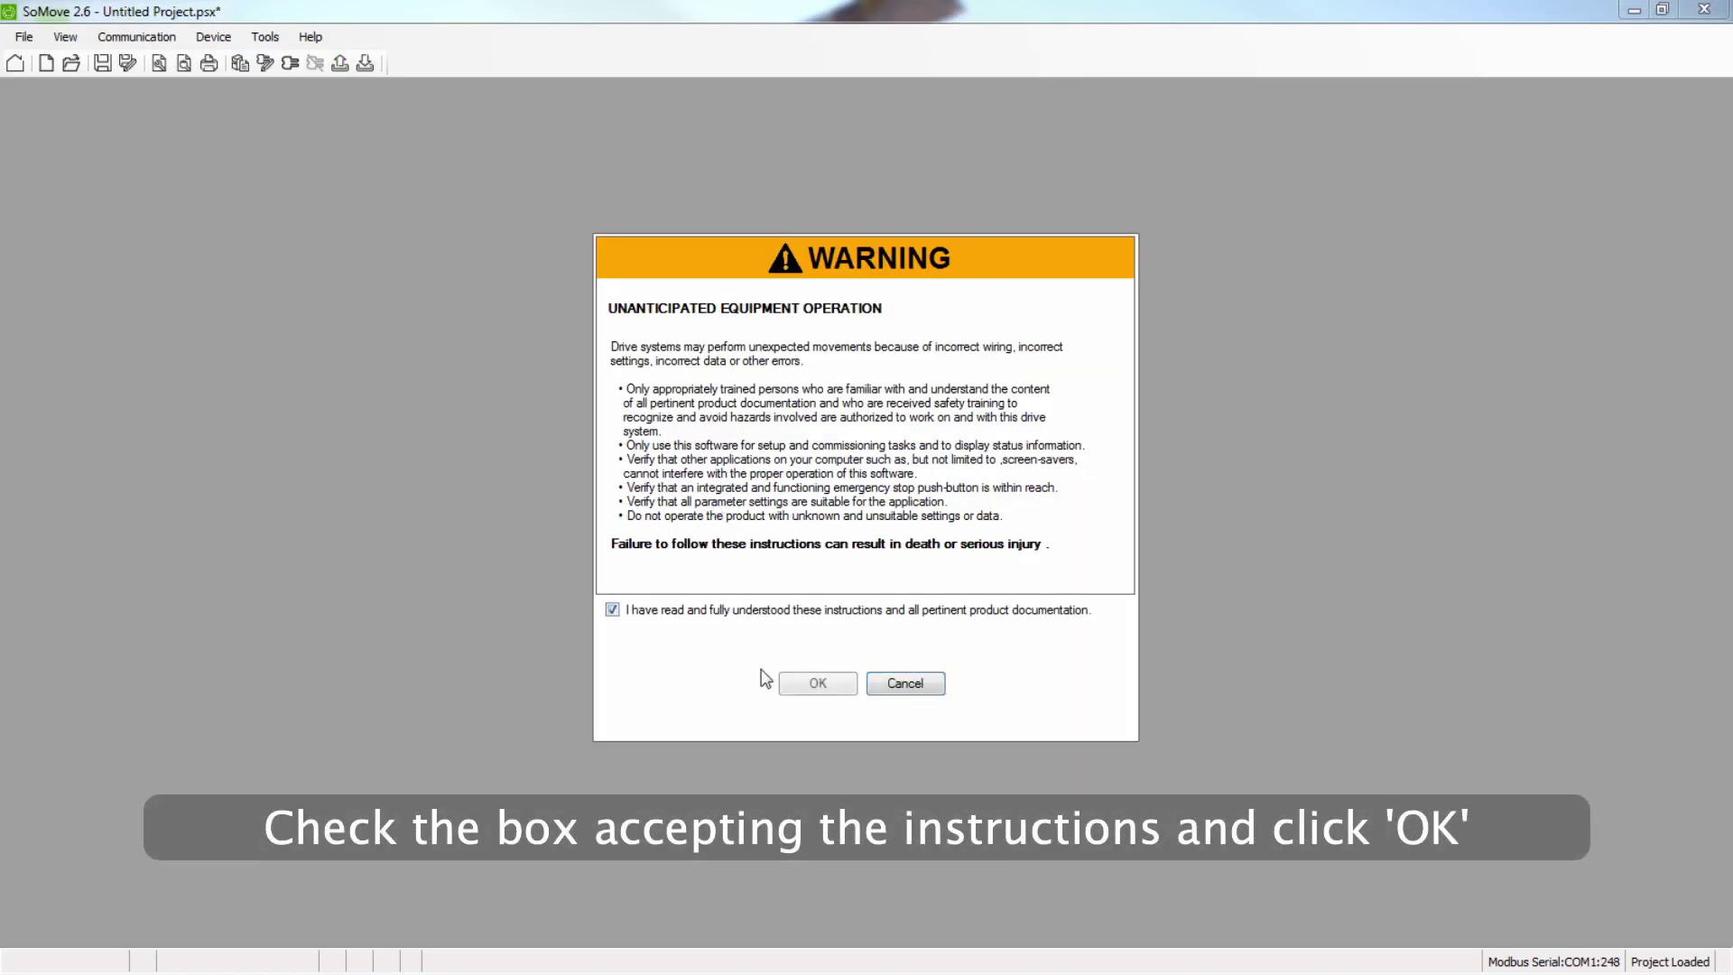
left_click(812, 683)
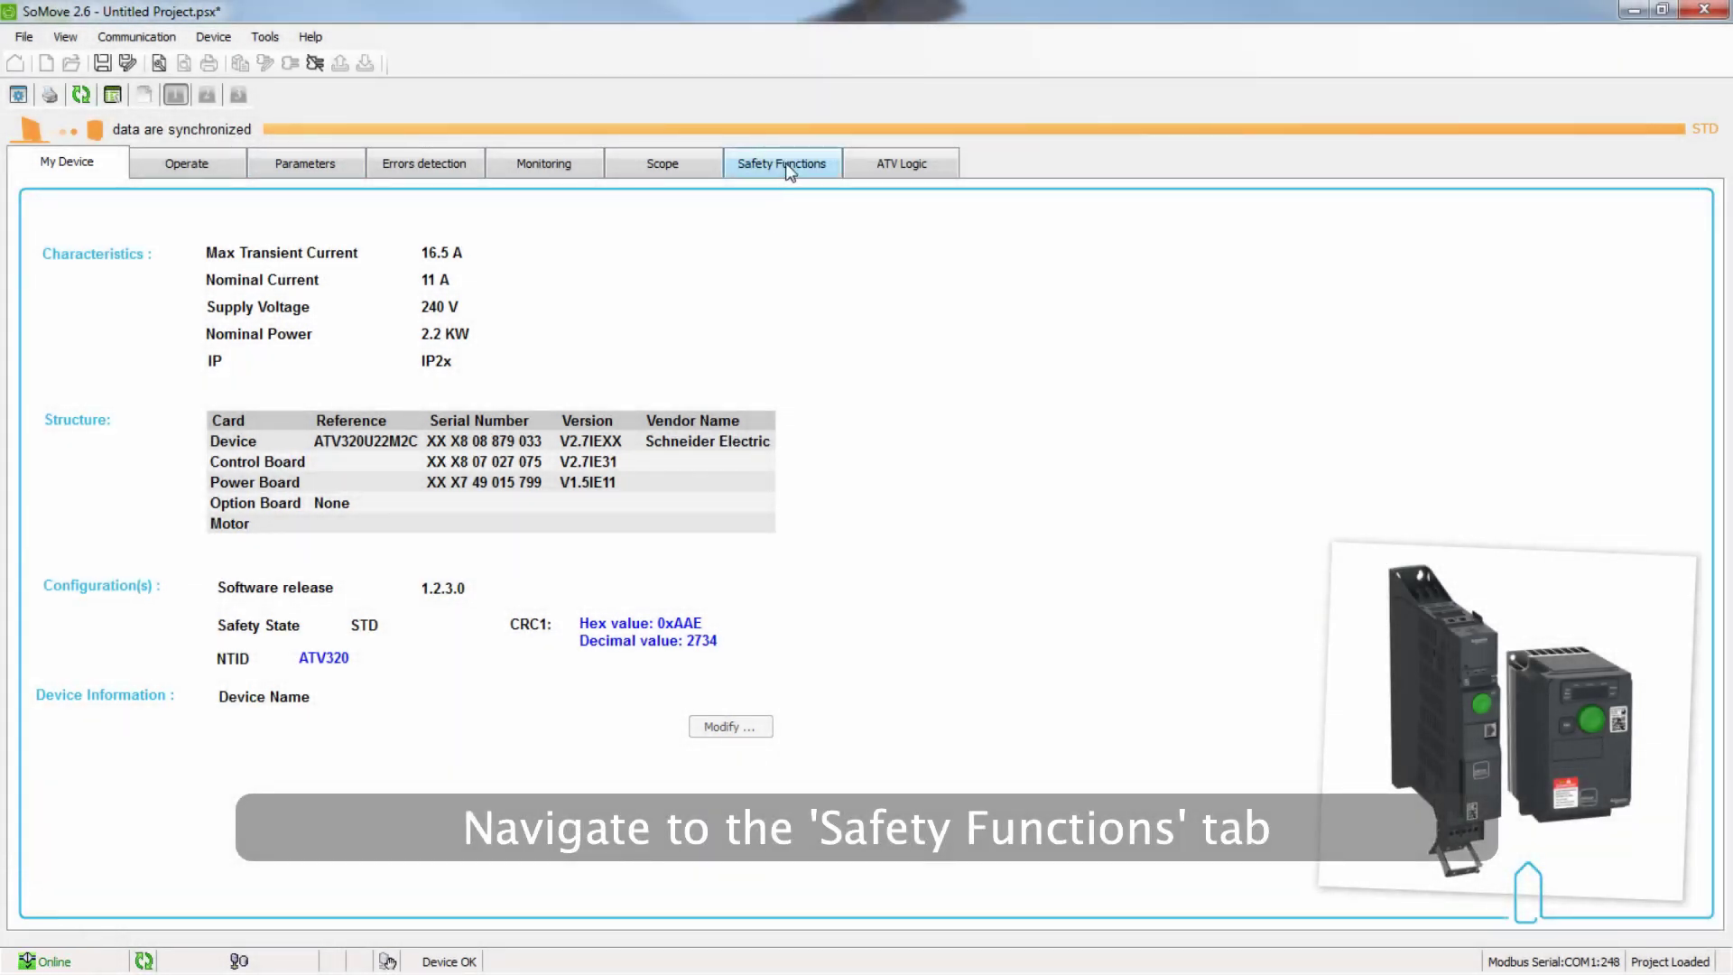
- Show the Safety Functions overview listing each function's activation state
left_click(786, 165)
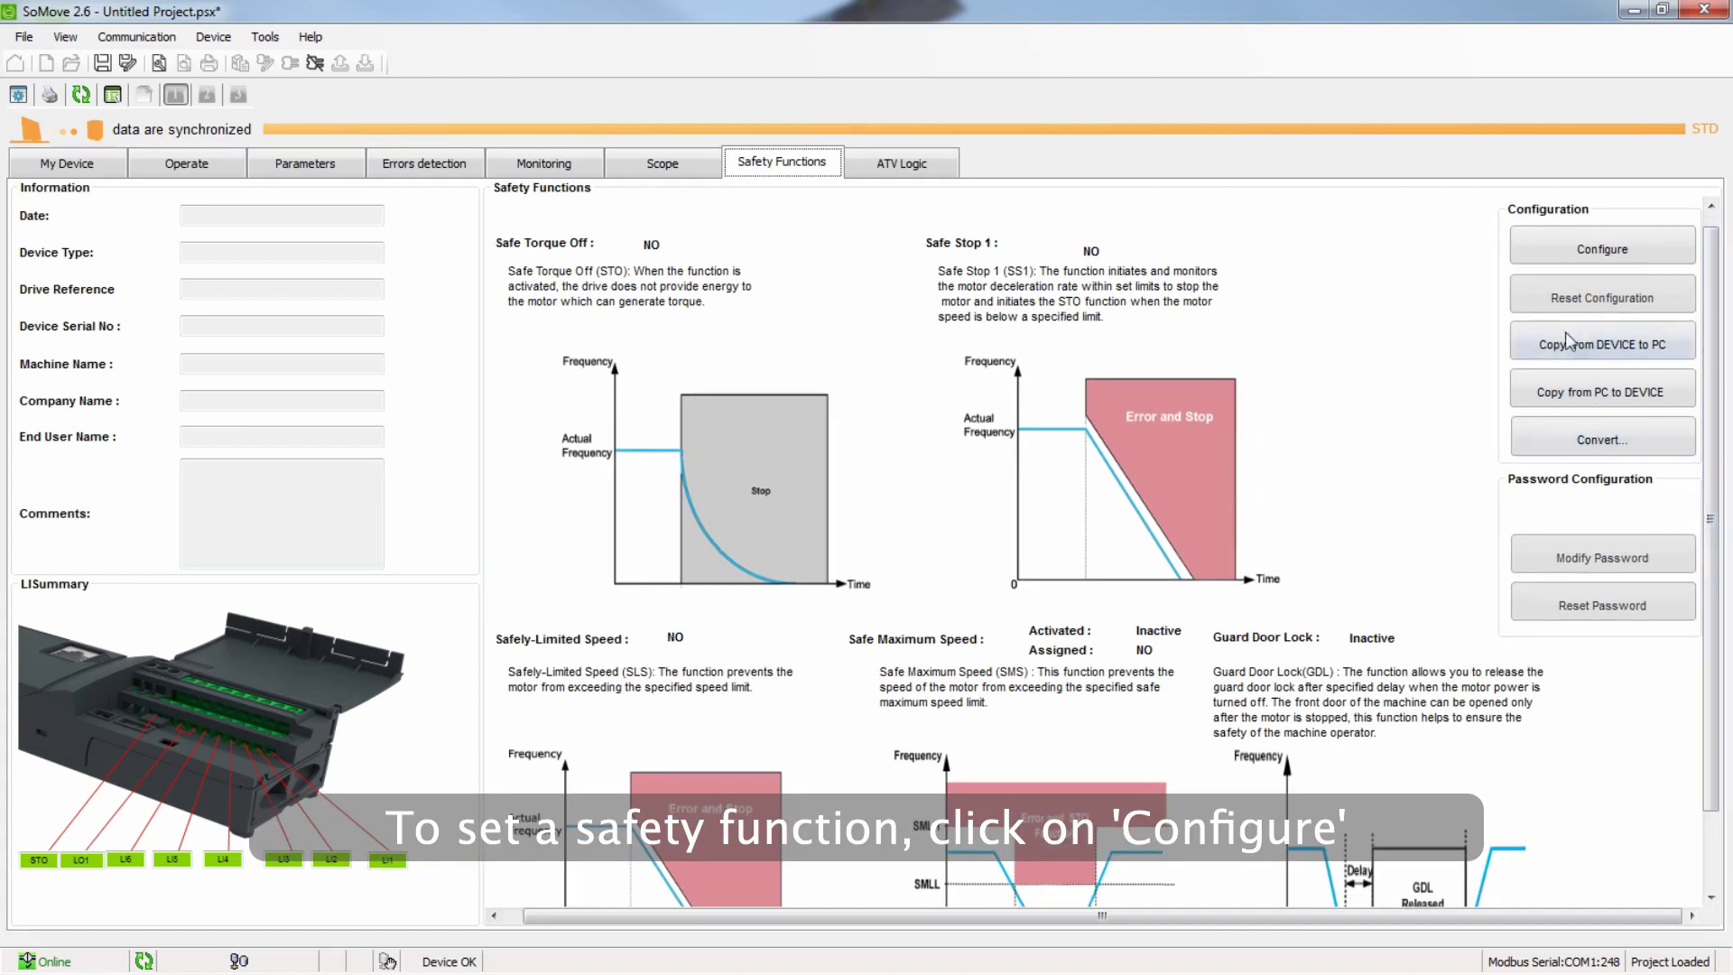
- Start safety configuration and define and confirm a new configuration password
left_click(1557, 244)
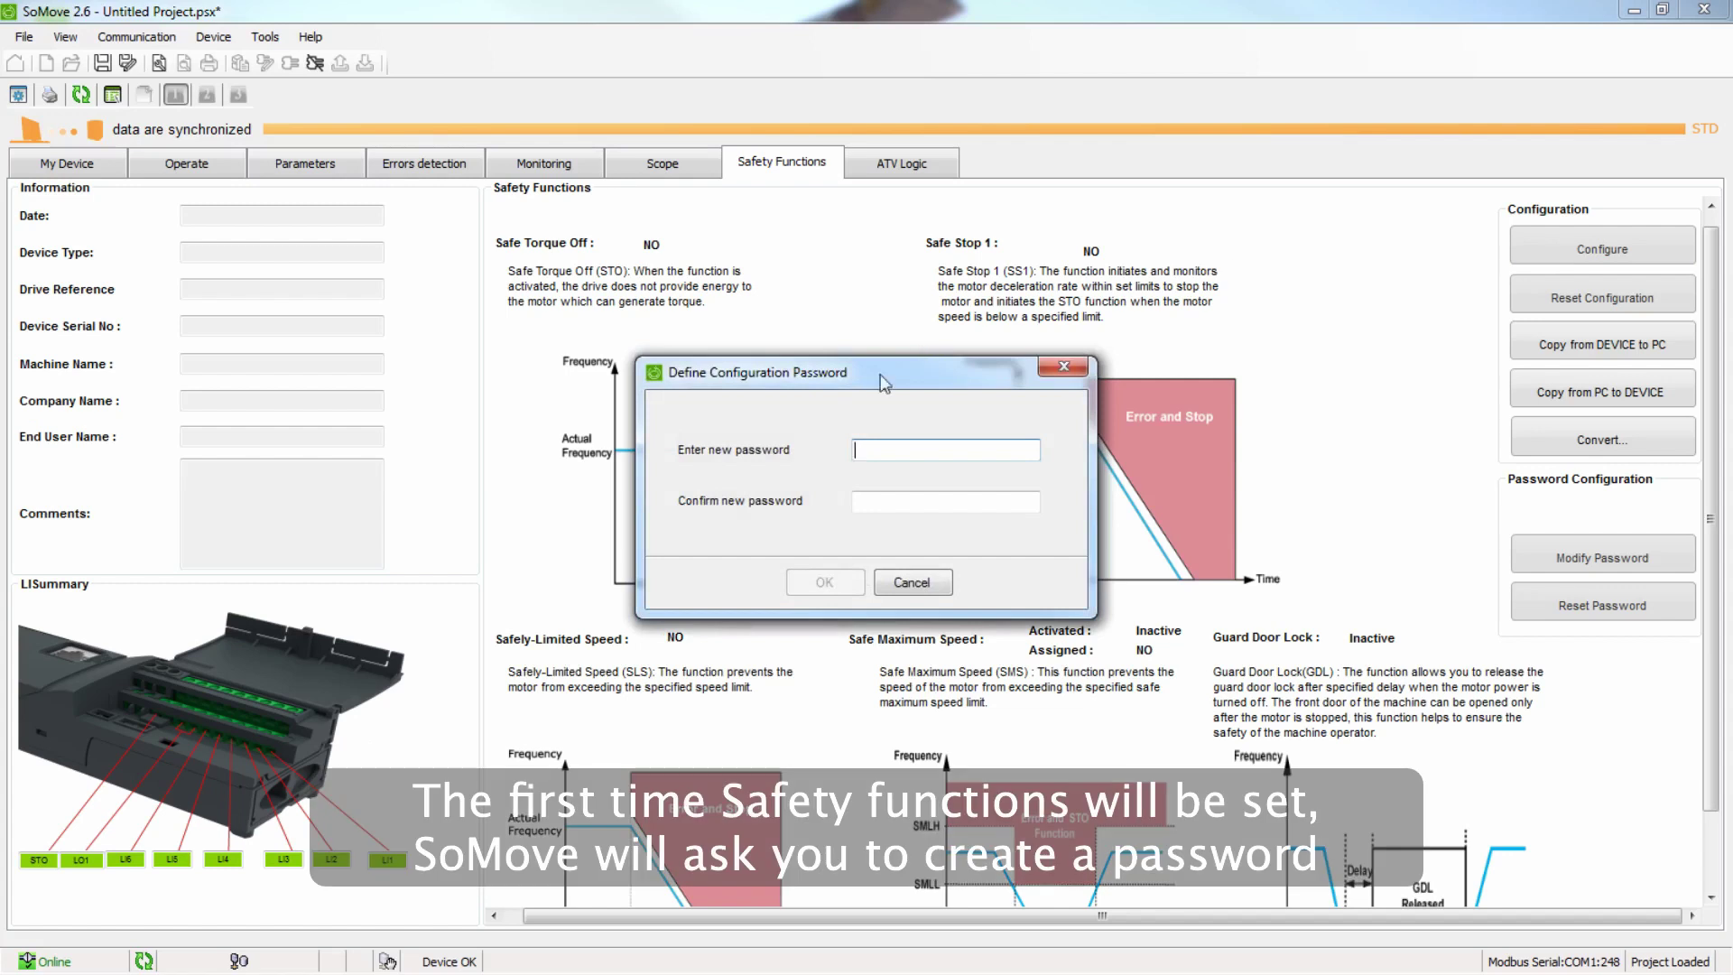
left_click(893, 451)
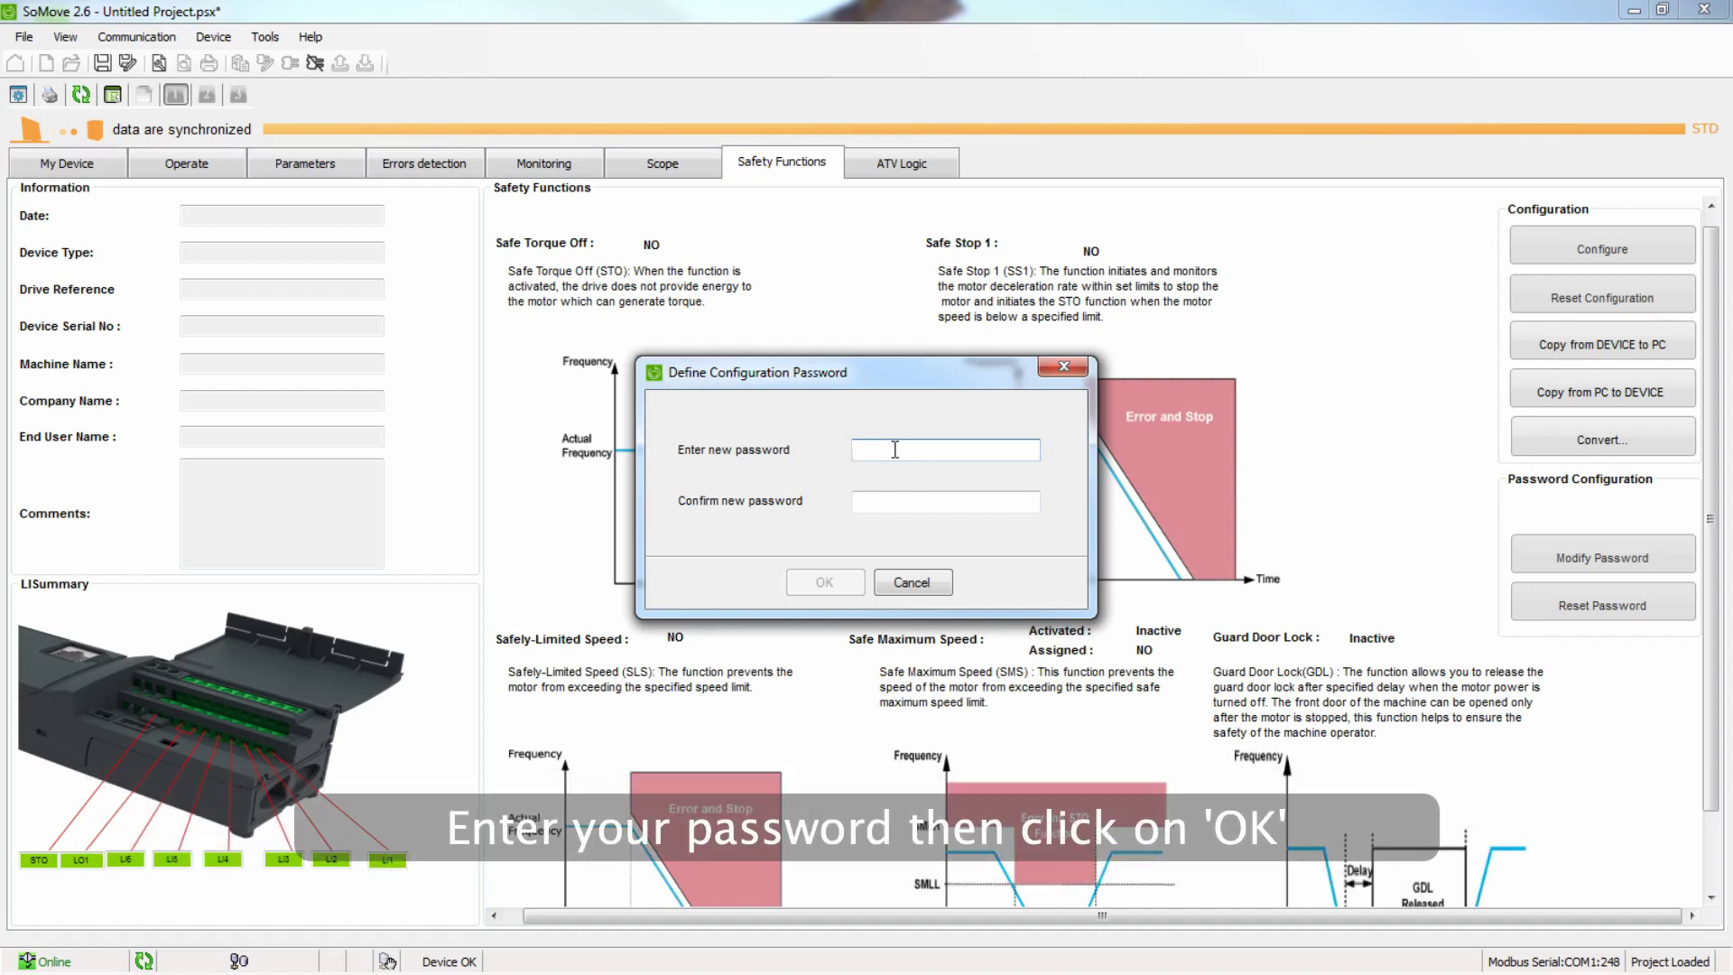
key("Tab")
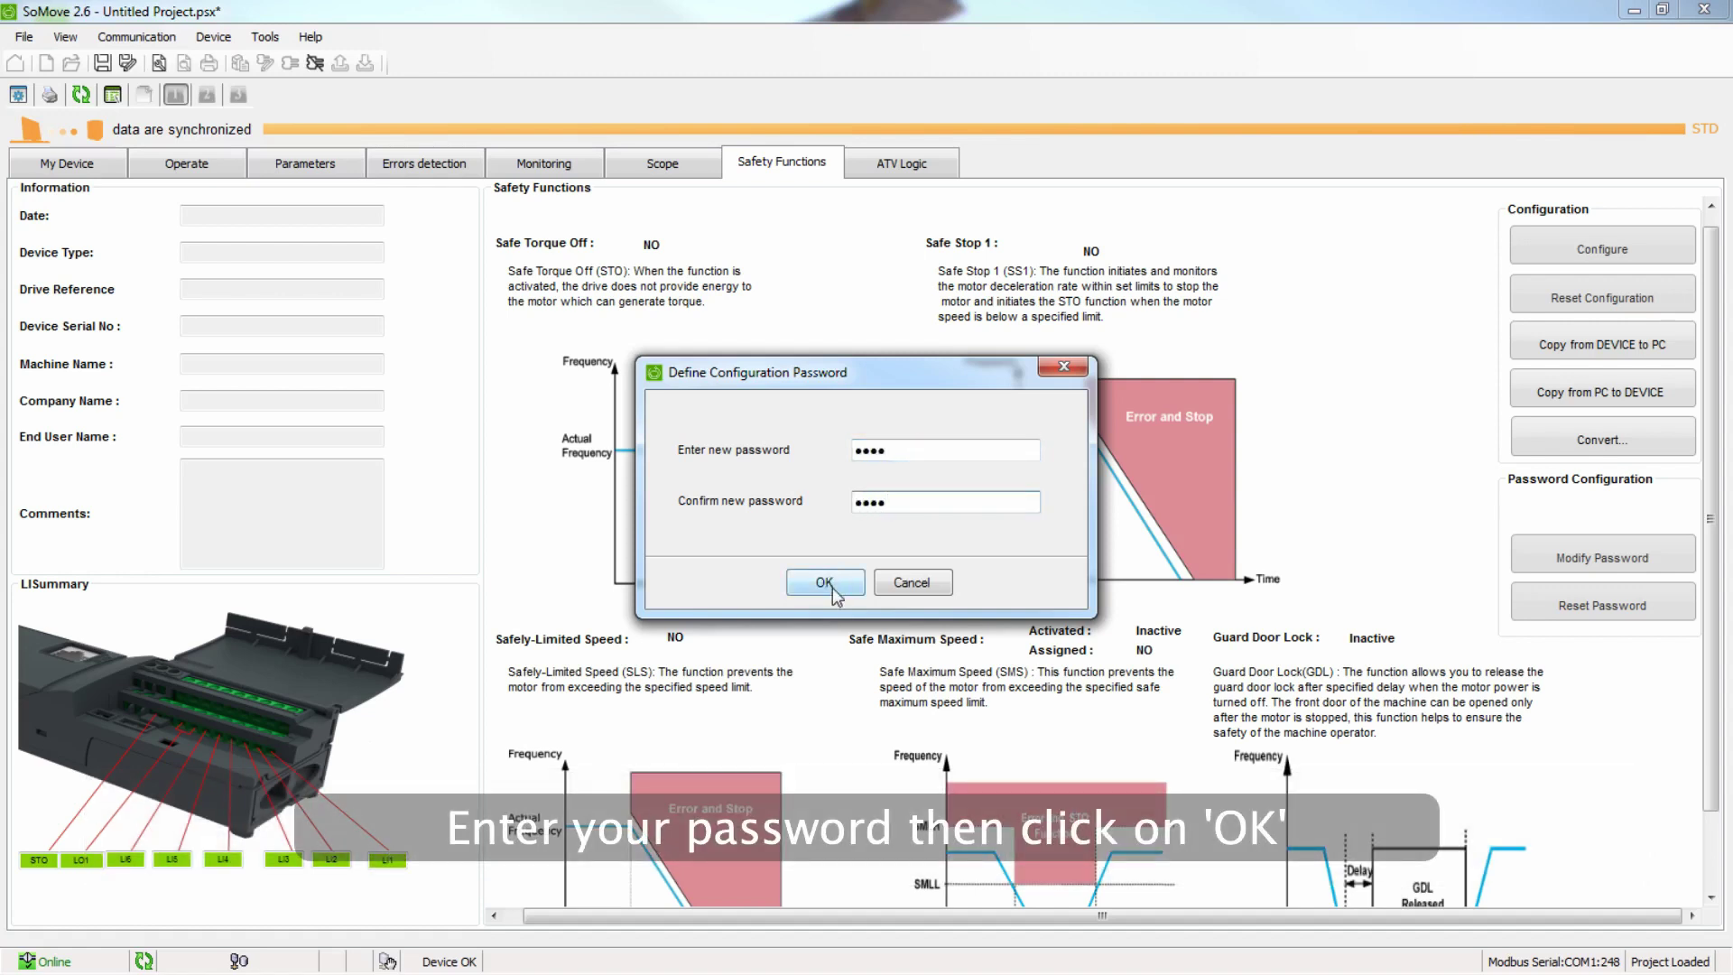
left_click(826, 583)
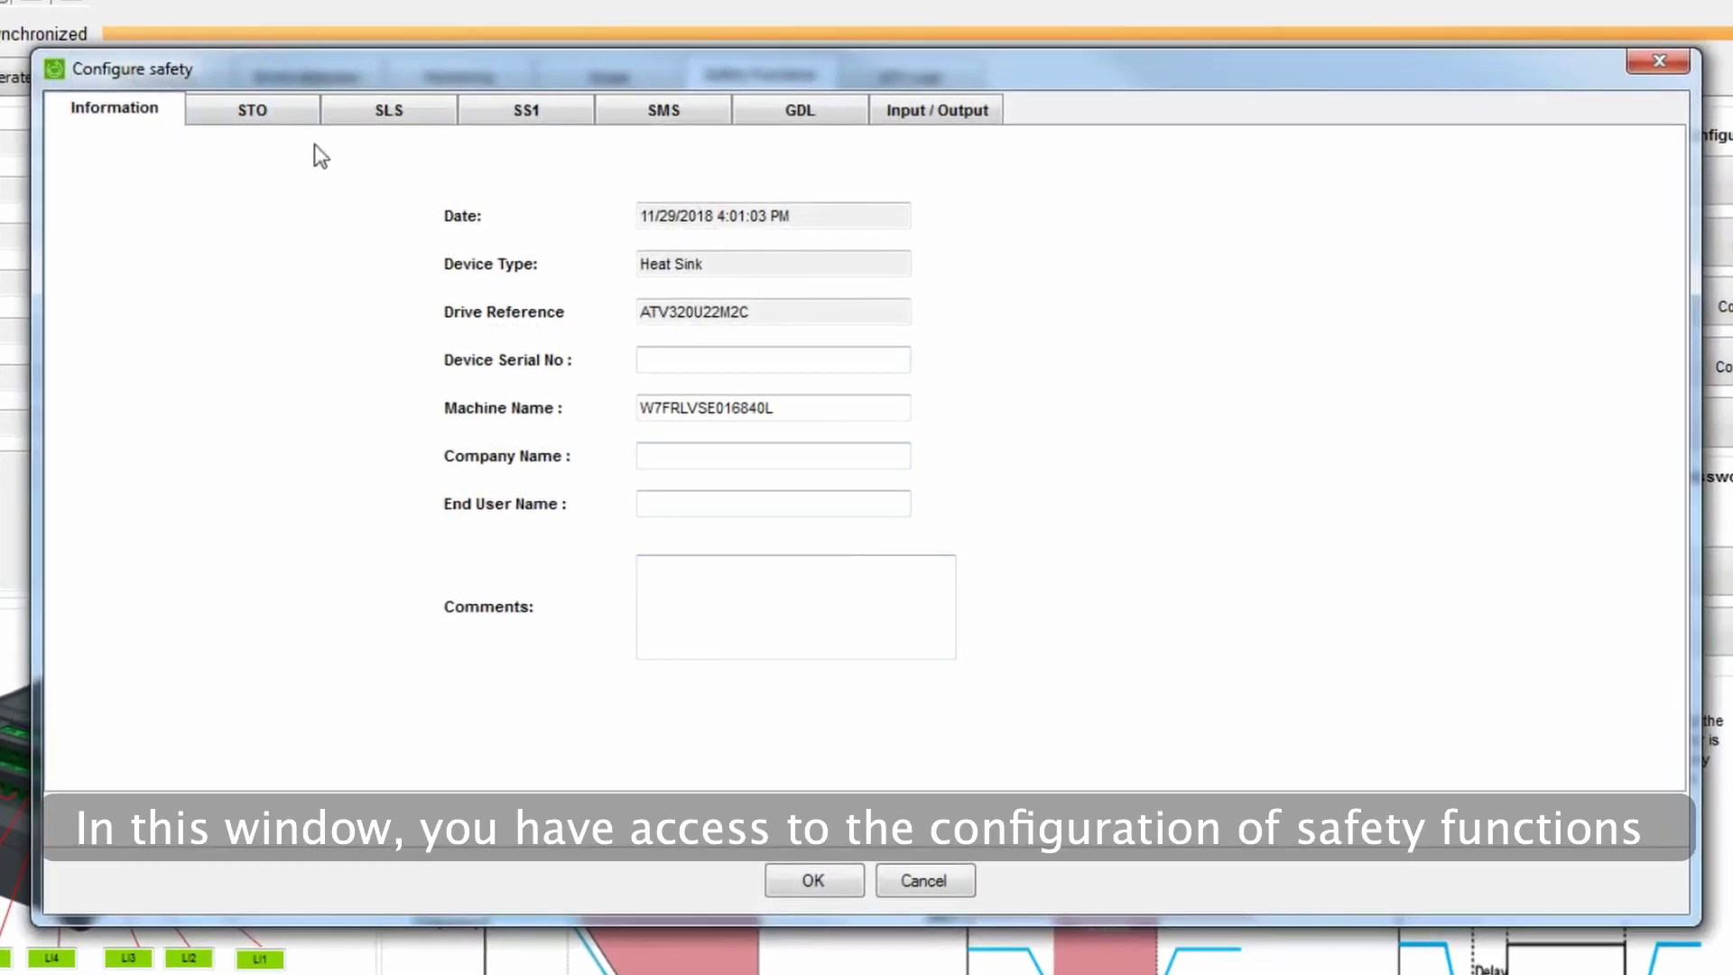
- Review the STO, SLS, SS1, SMS, GDL and Input/Output pages, ending on SS1
left_click(267, 122)
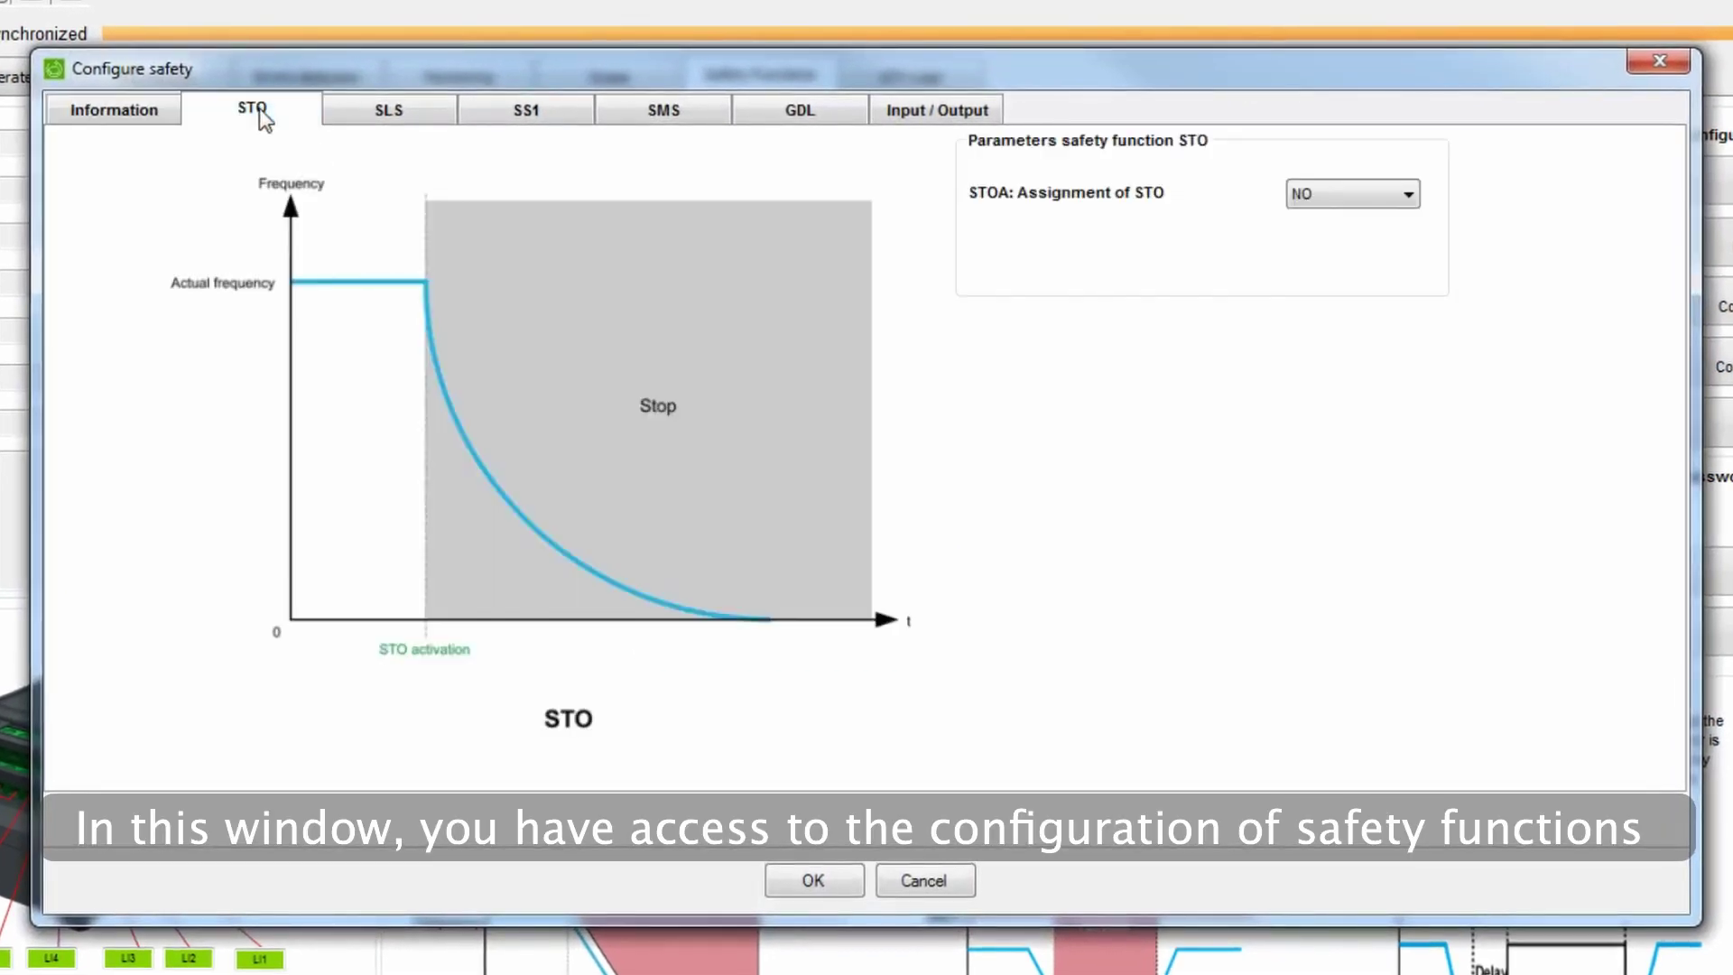
left_click(394, 118)
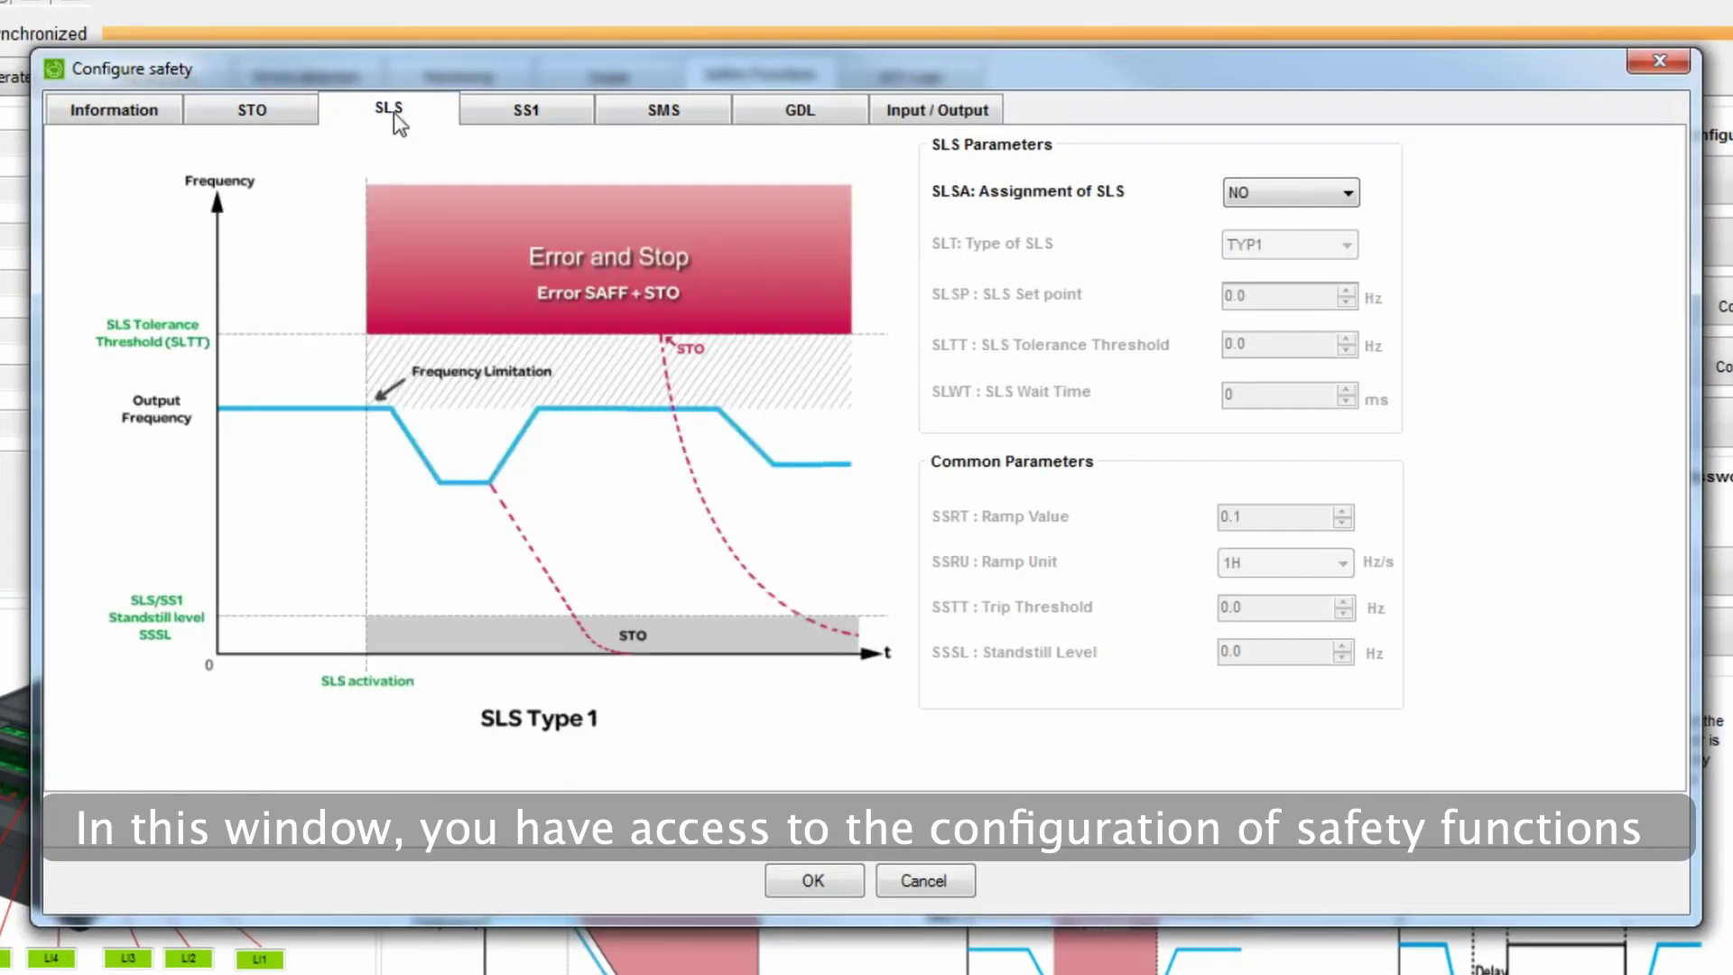
left_click(525, 118)
left_click(641, 113)
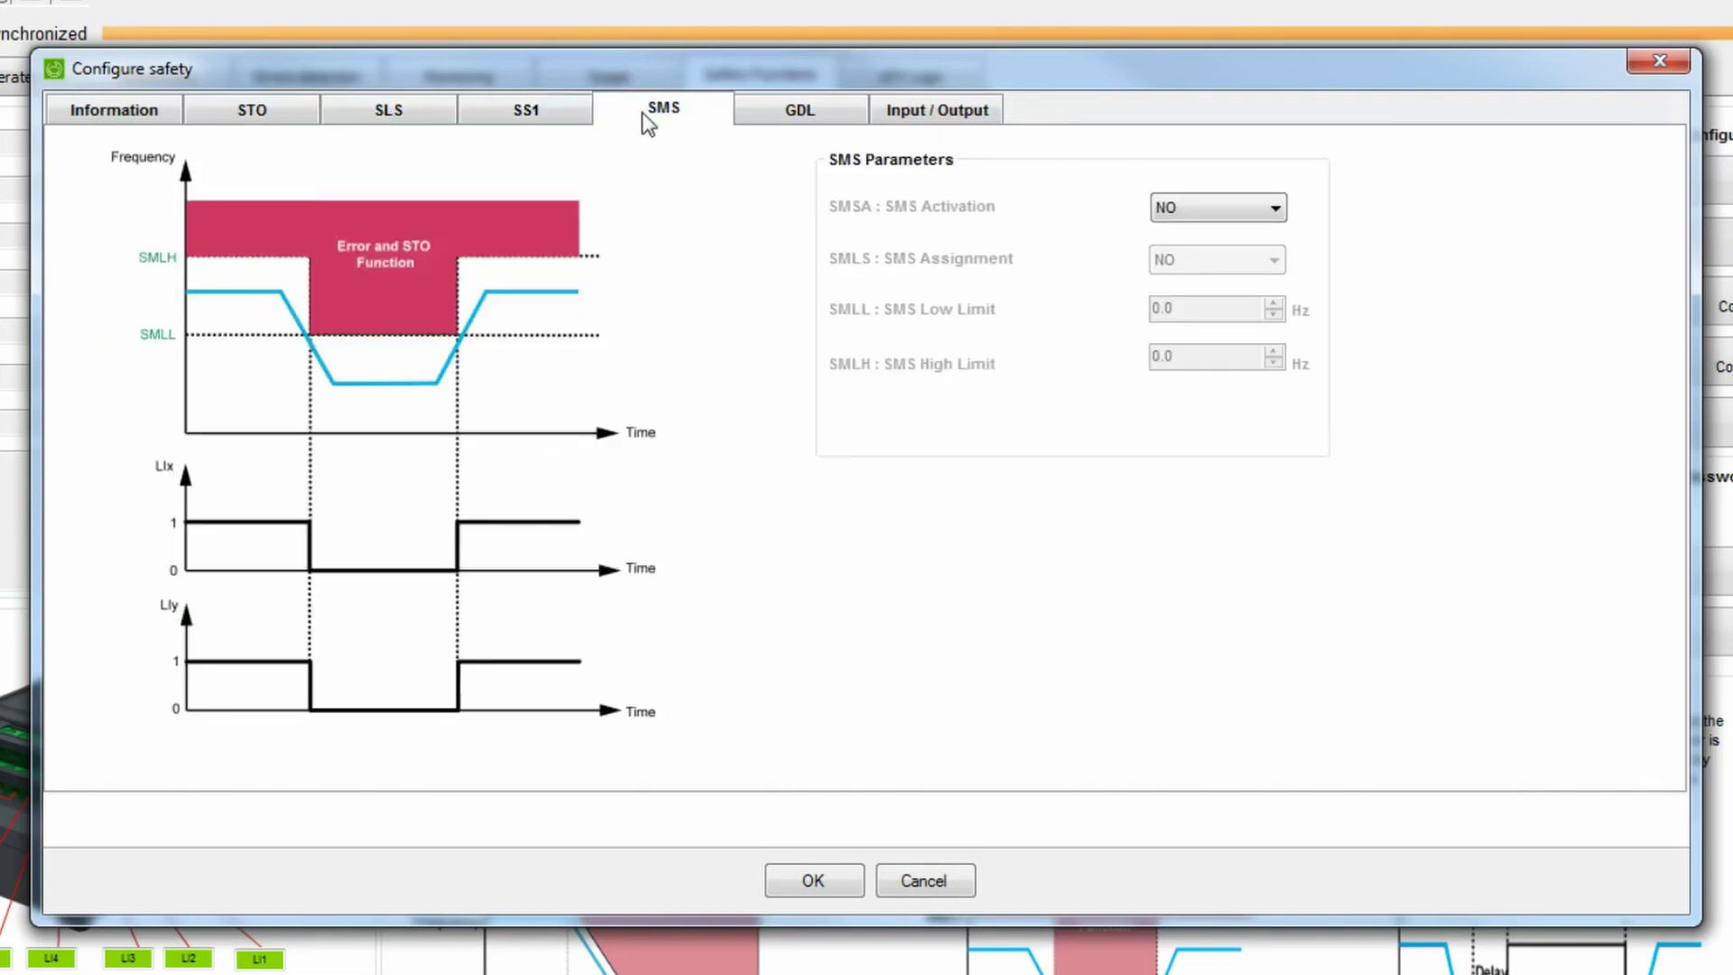
left_click(800, 115)
left_click(923, 117)
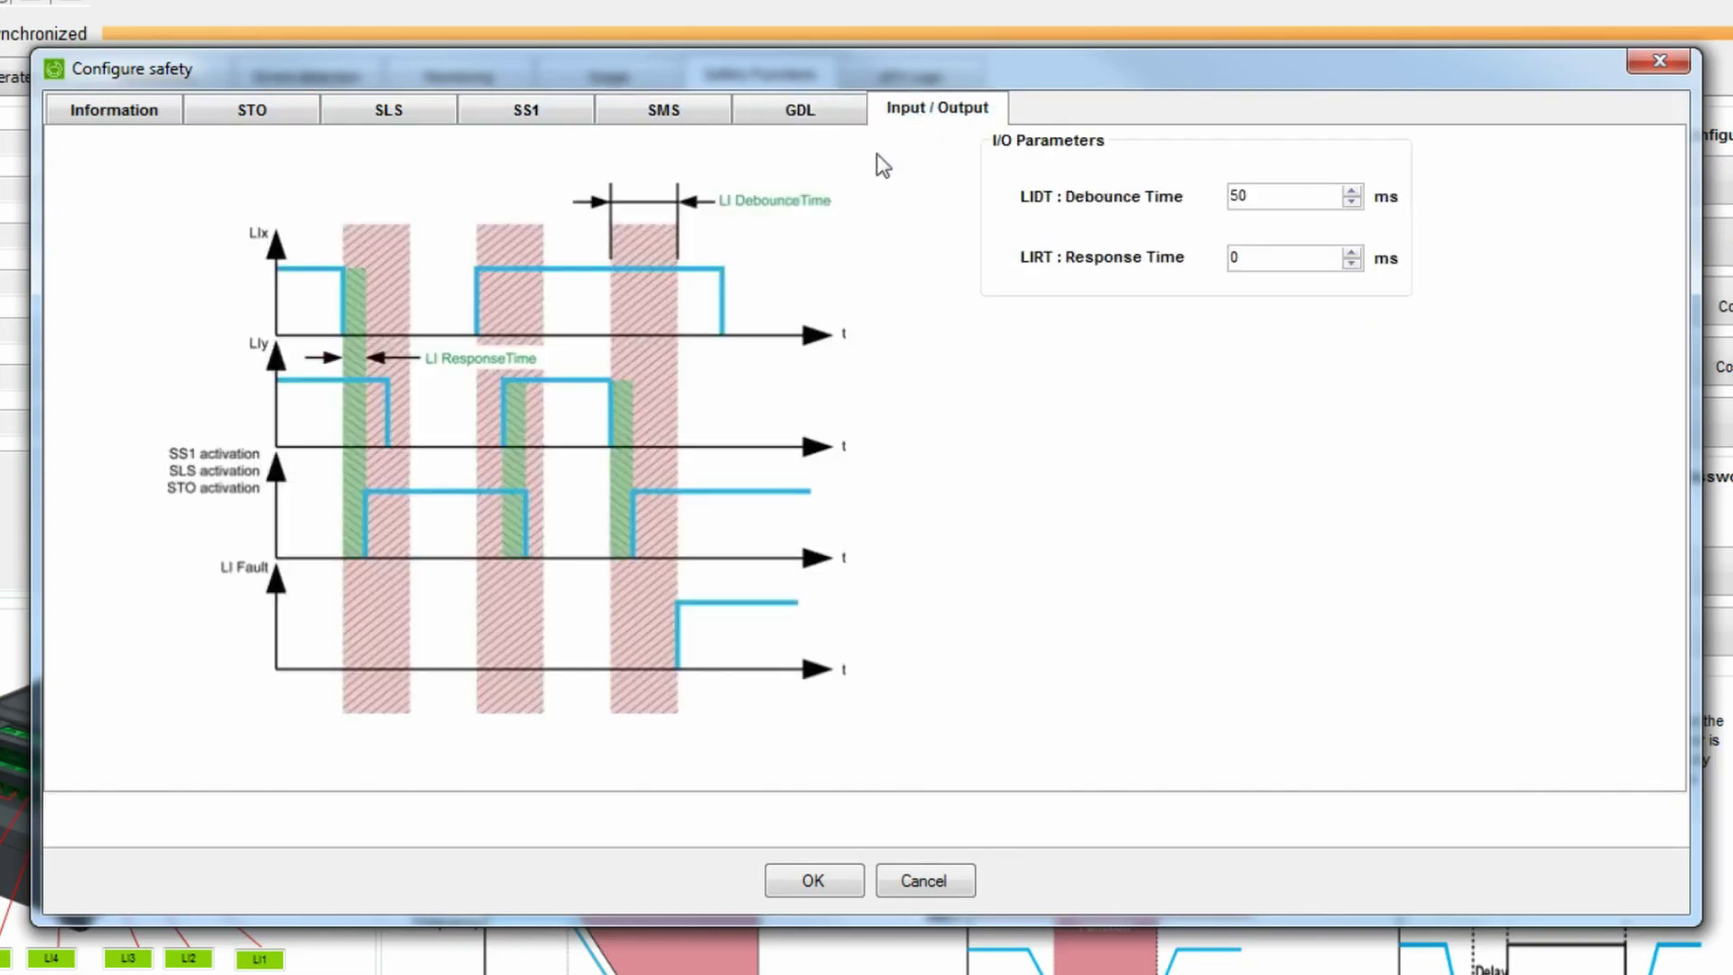
left_click(534, 126)
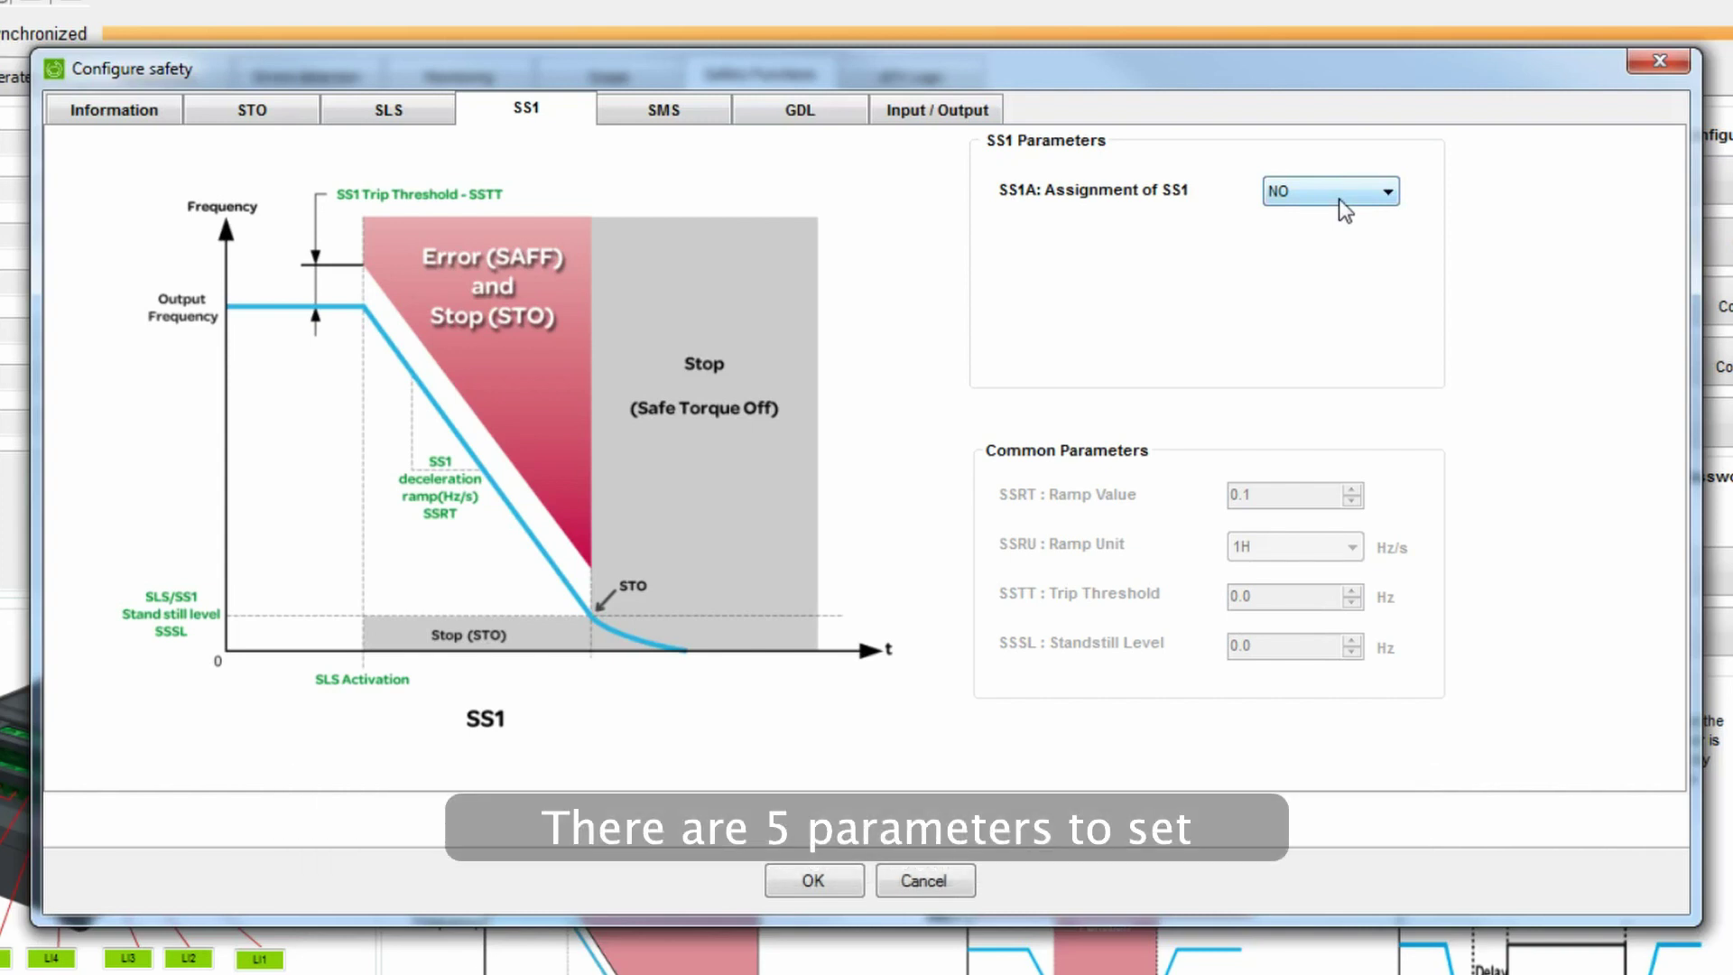
- Assign Safe Stop 1 (SS1A) to input channel L34
left_click(1283, 198)
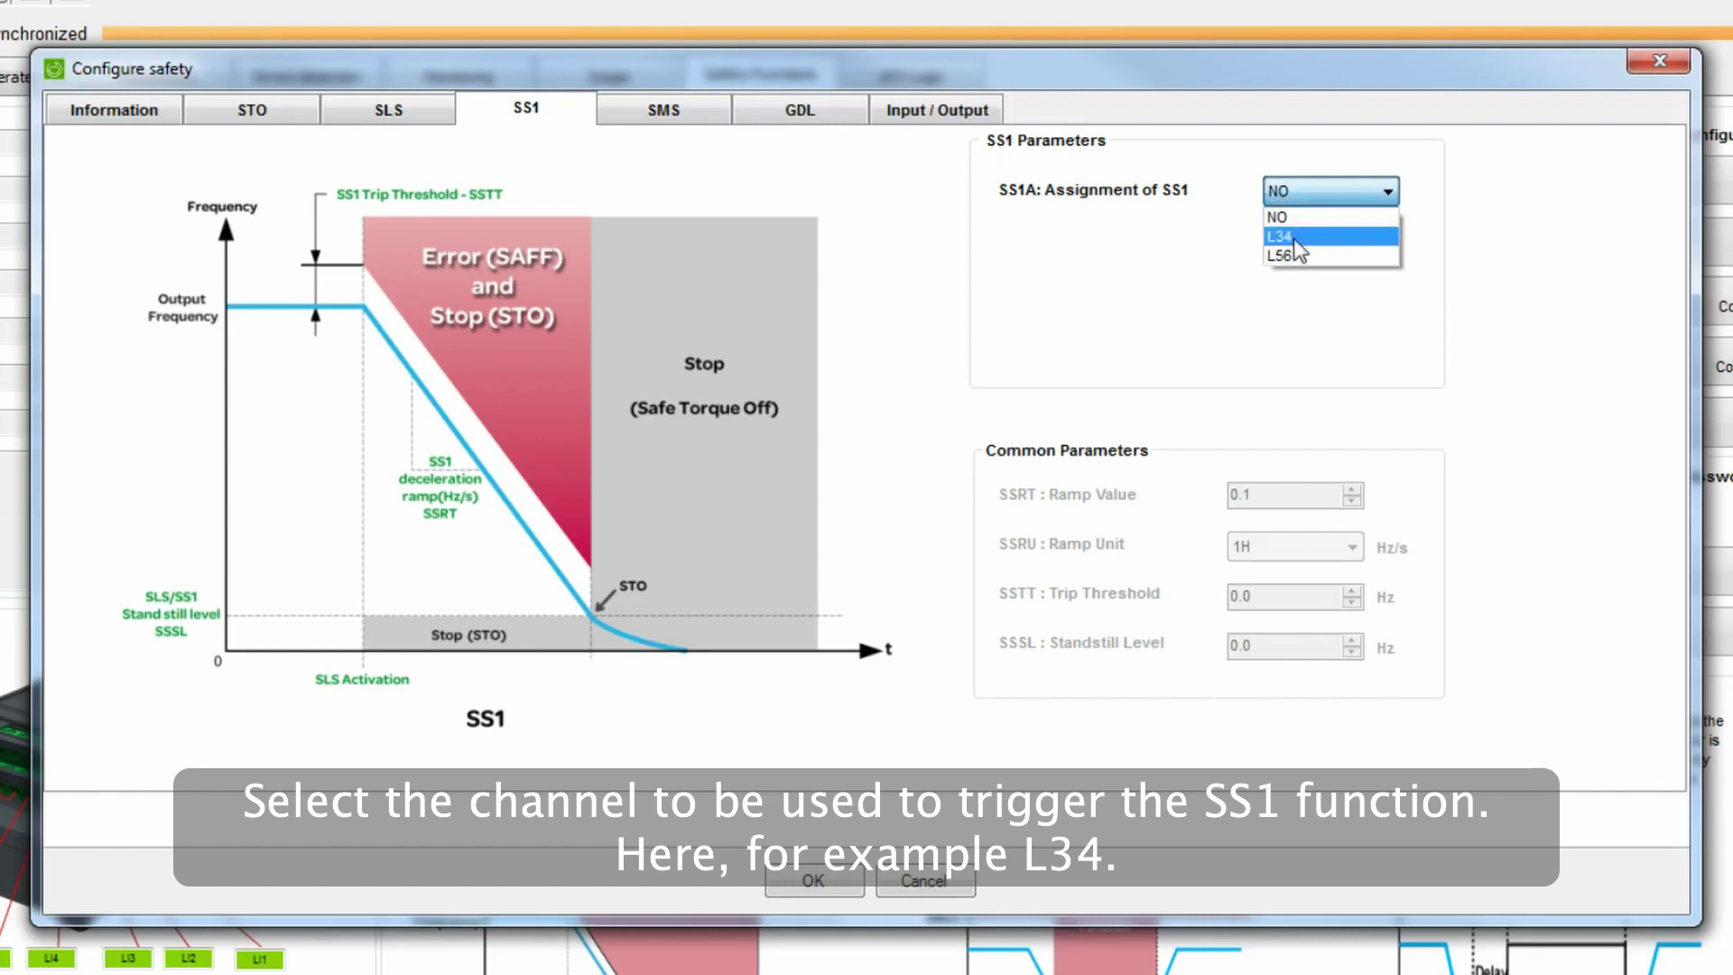
left_click(1293, 240)
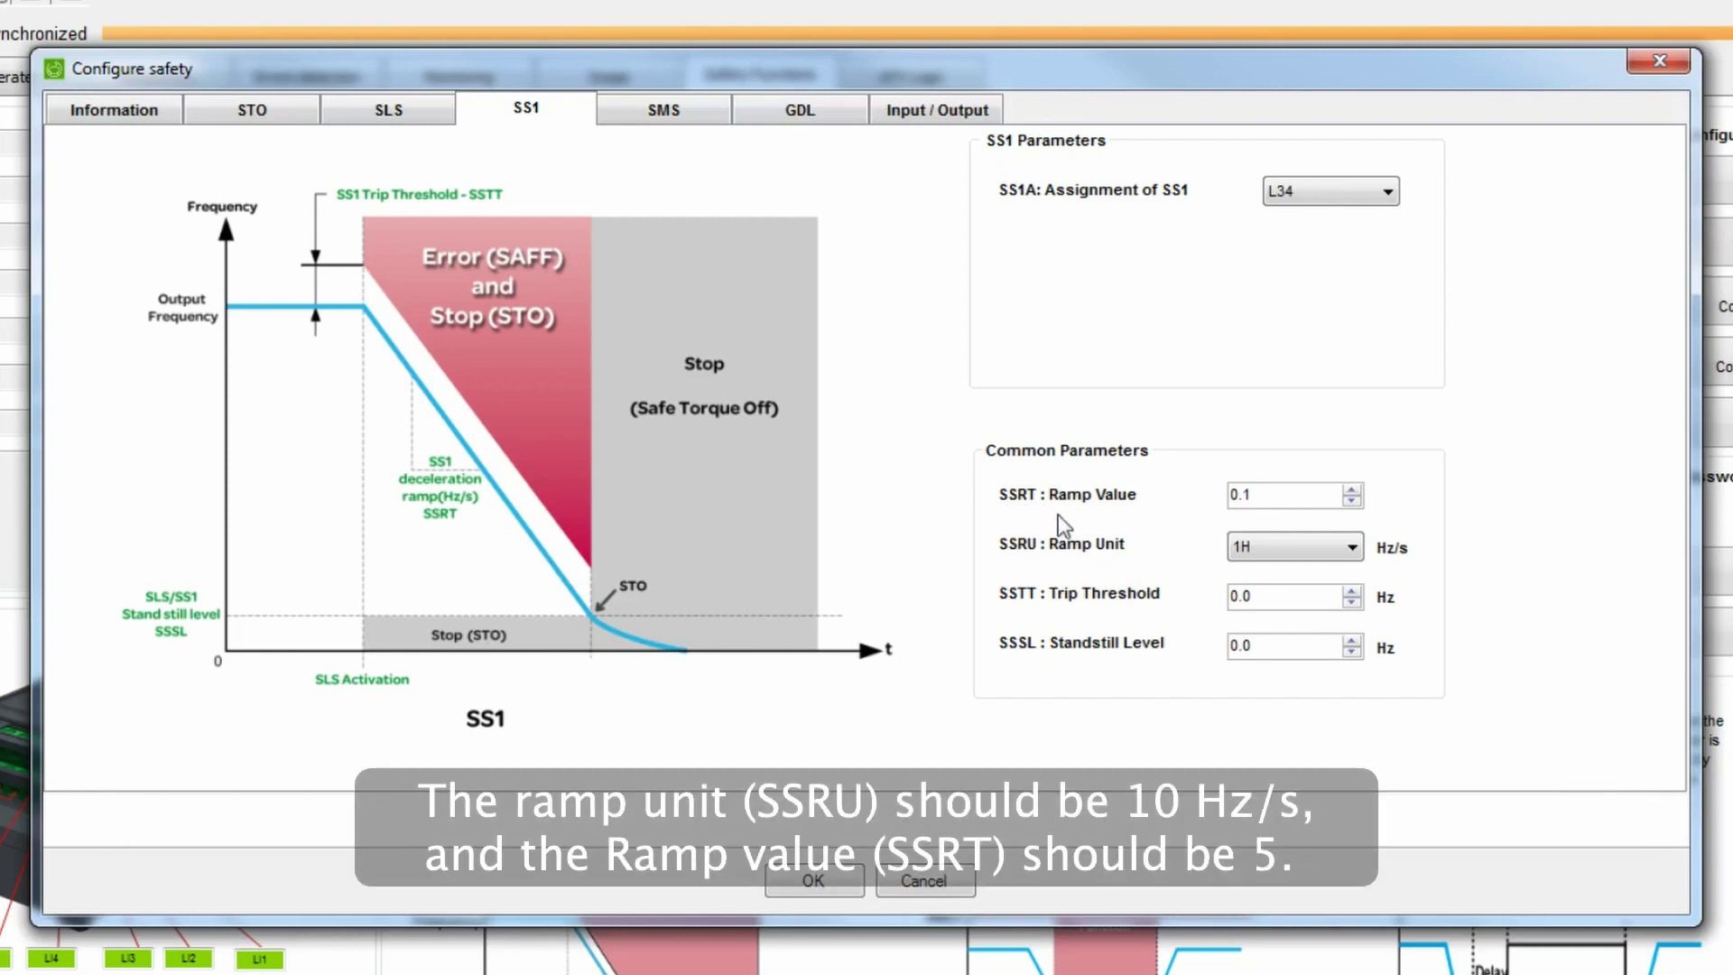
- Set SS1 ramp unit SSRU to 10 Hz/s and ramp value SSRT to 5
left_click(1310, 558)
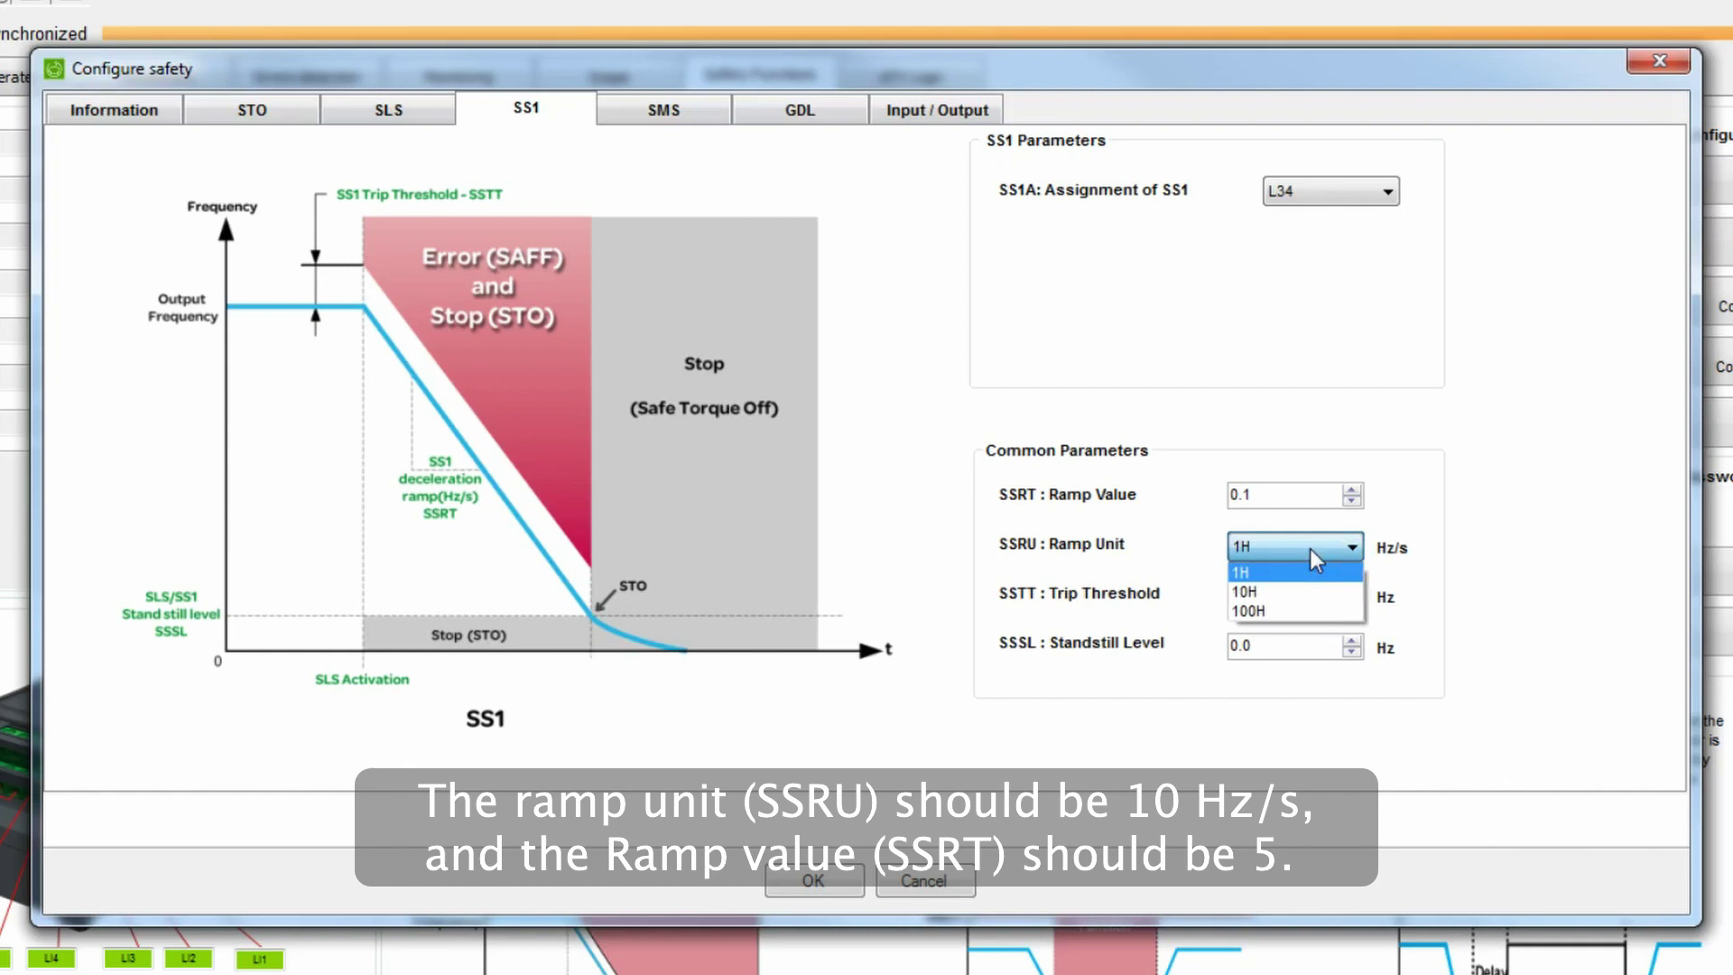
left_click(1312, 583)
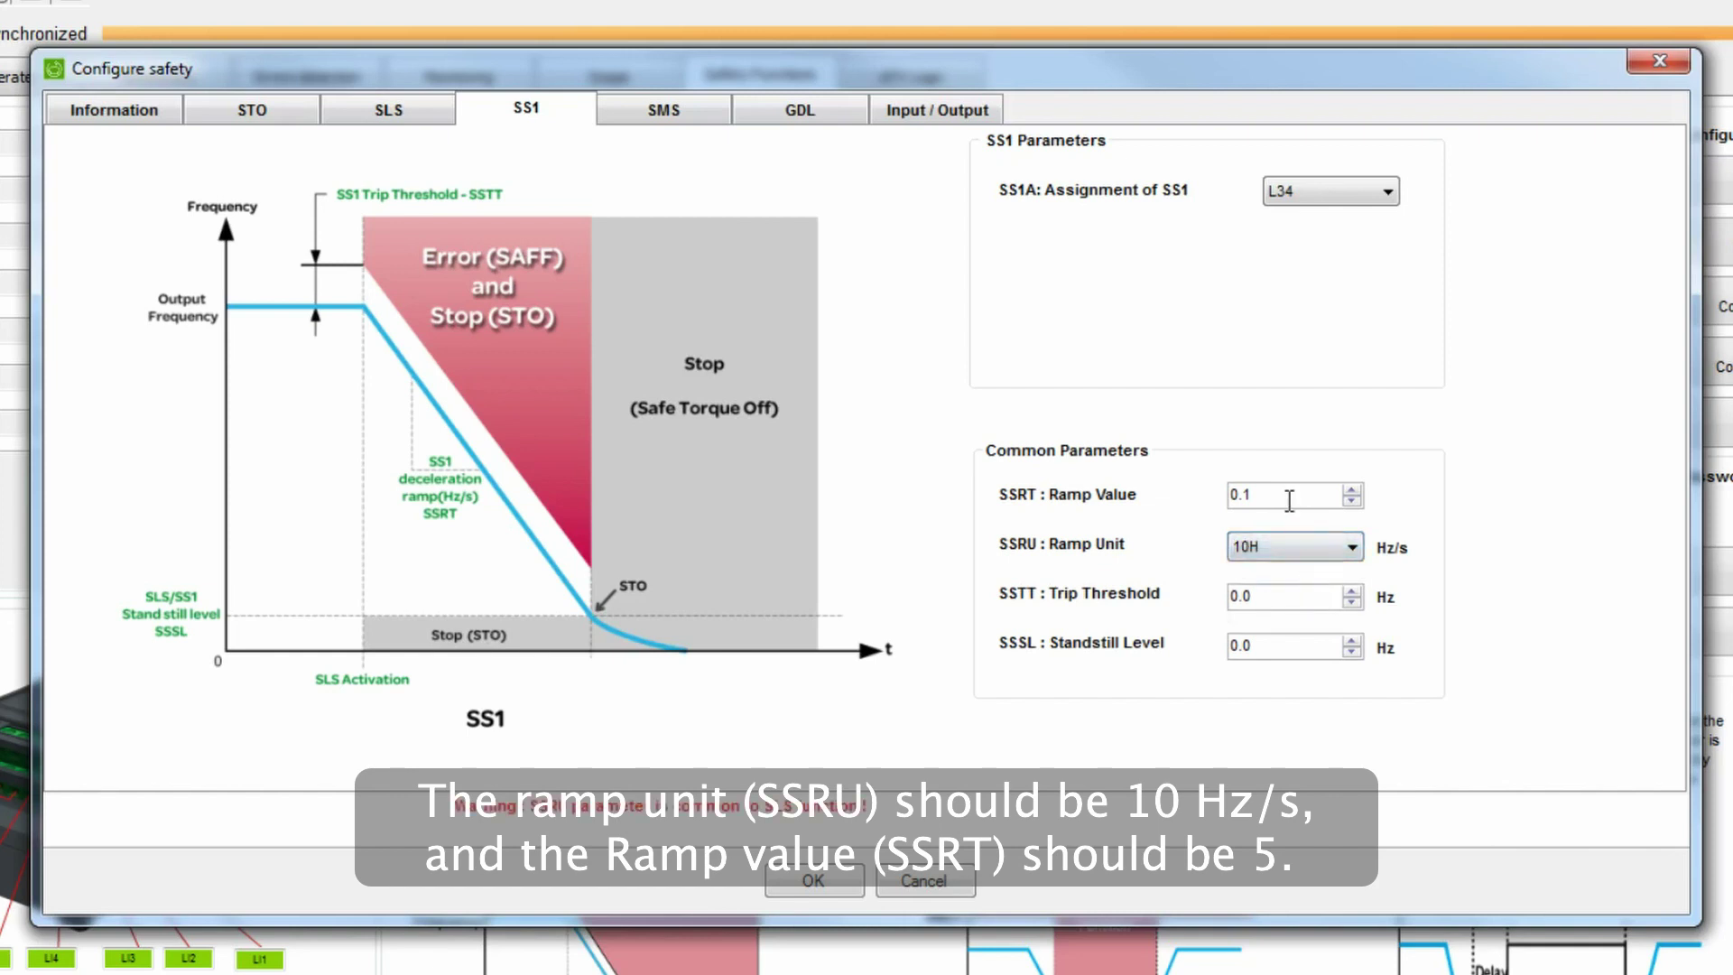
double_click(1242, 494)
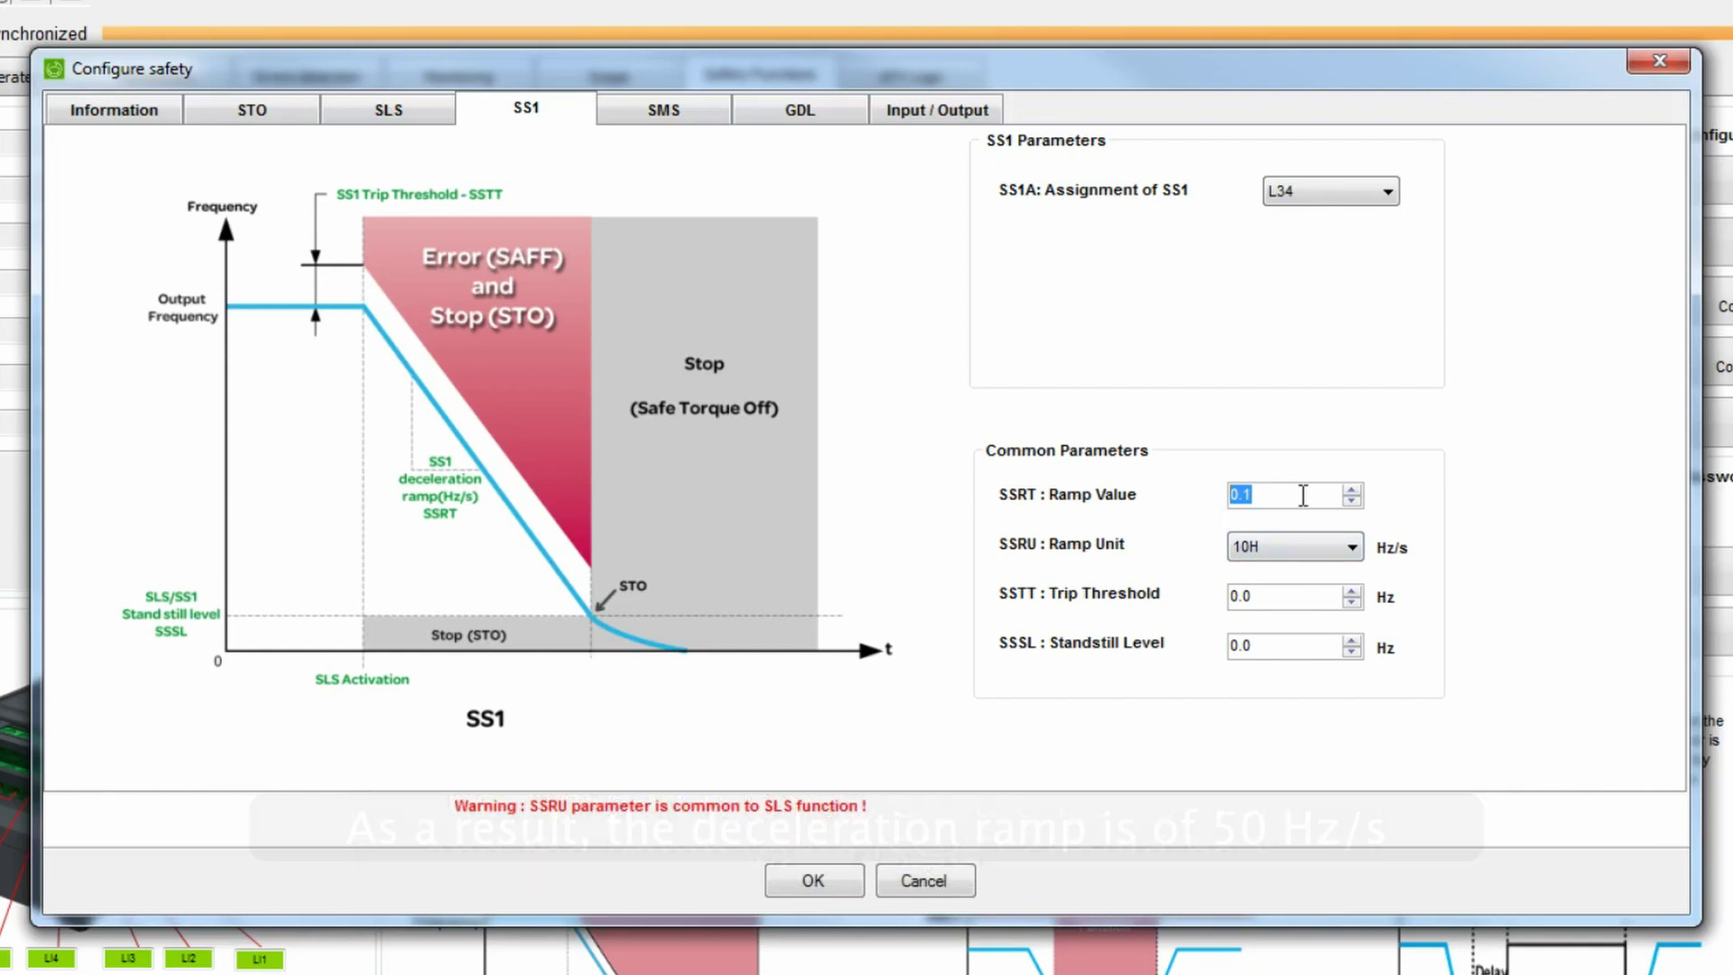
type("5")
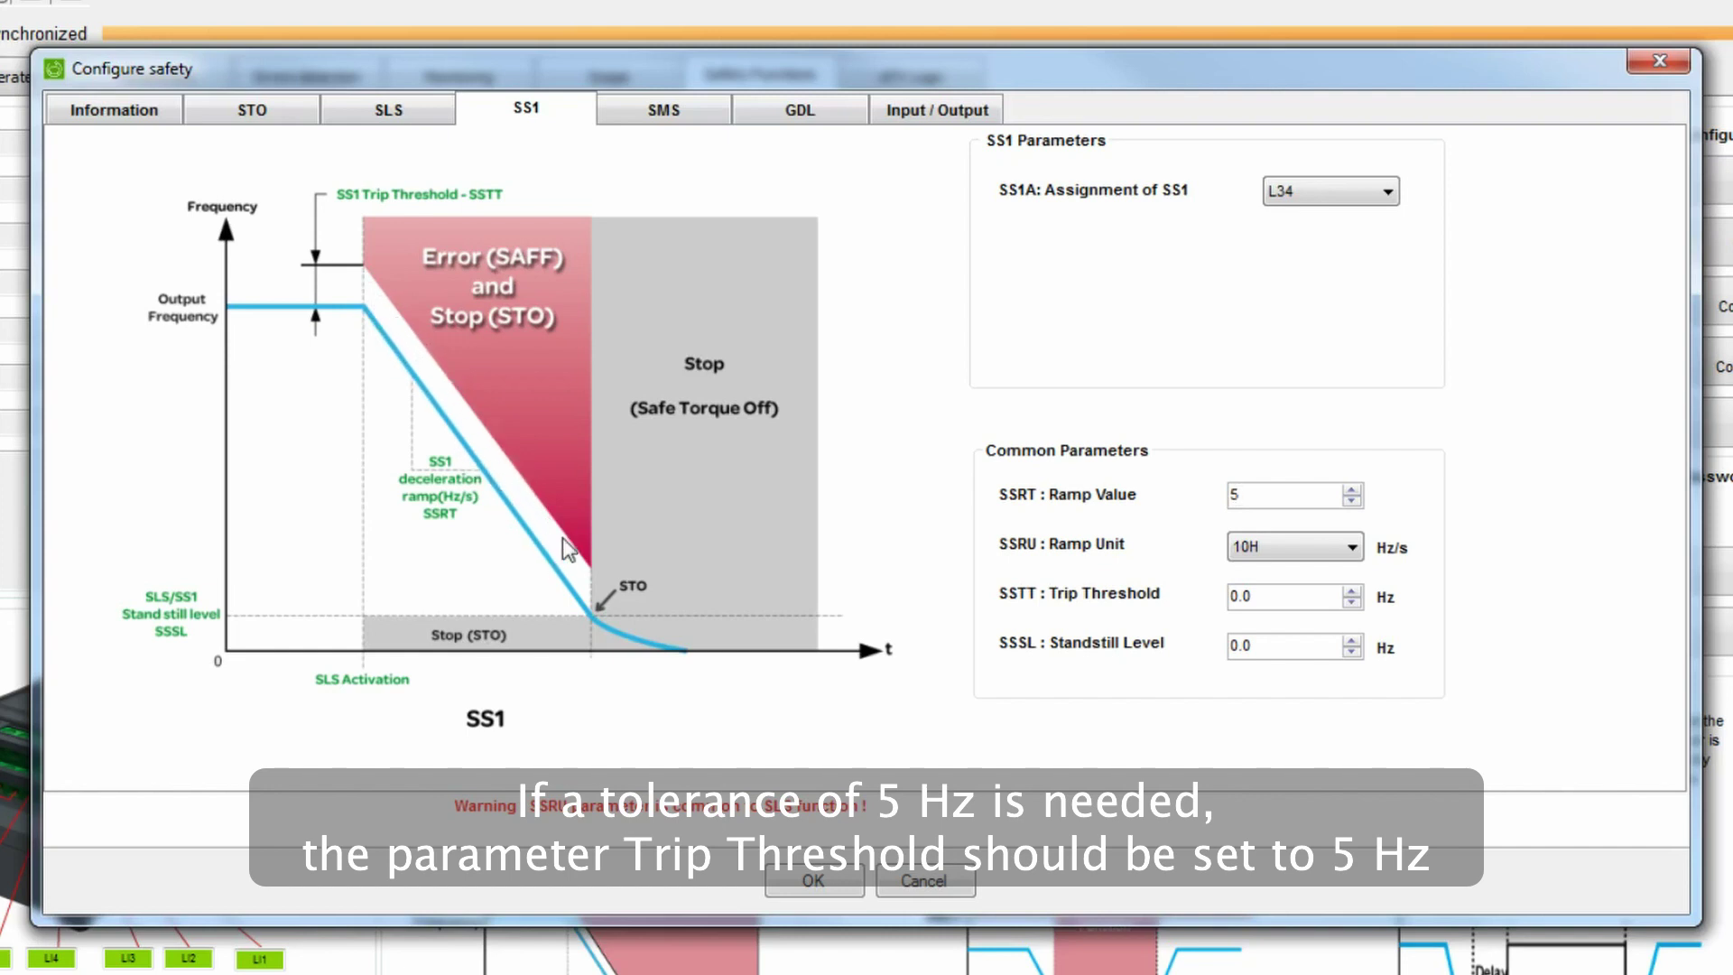
- Set SS1 trip threshold SSTT to 5 Hz and standstill level SSSL to 5 Hz
left_click(1245, 597)
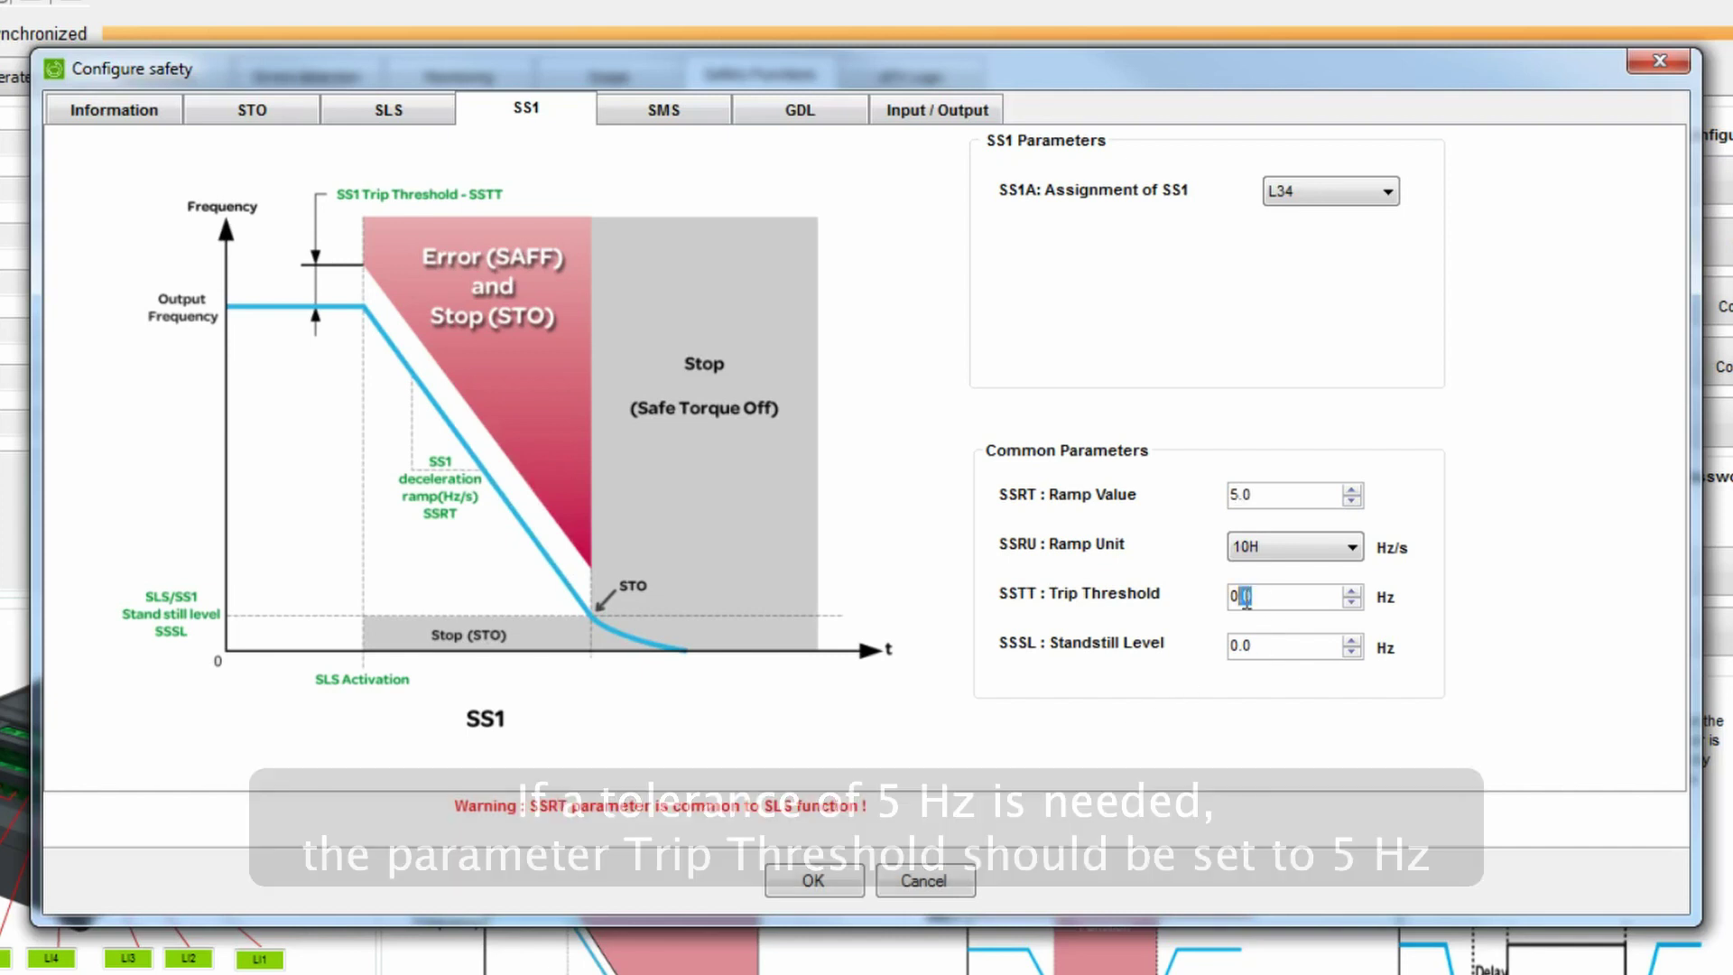
double_click(1244, 598)
type("5")
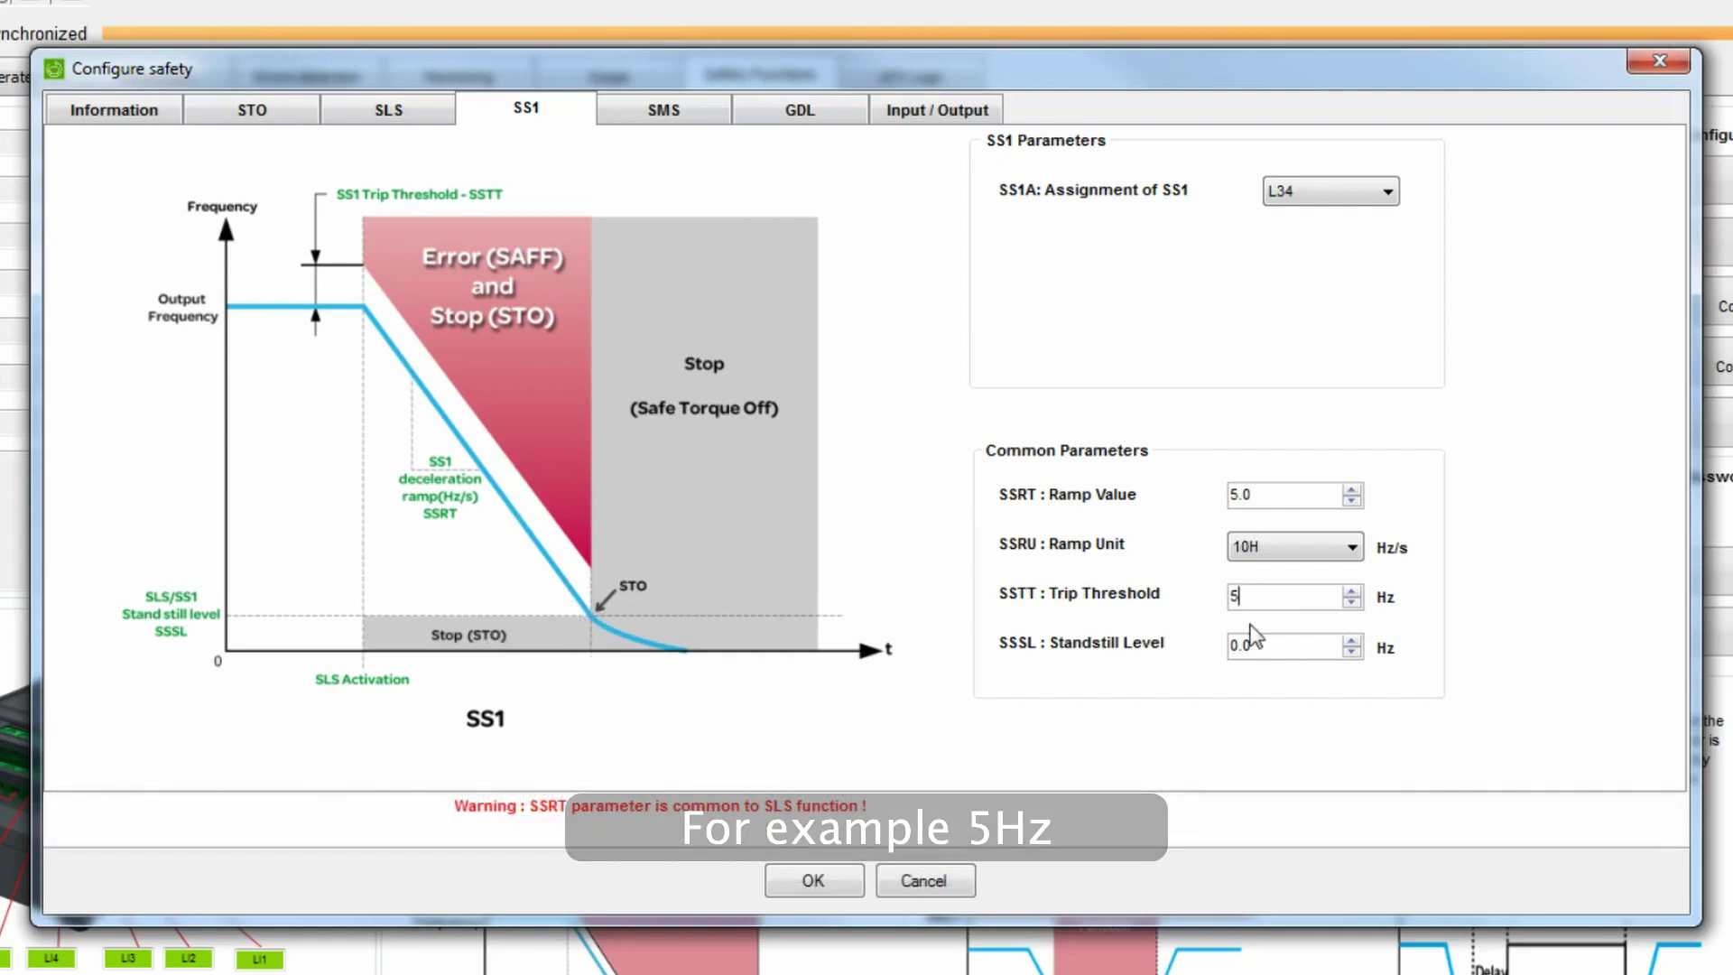
double_click(1302, 648)
type("5")
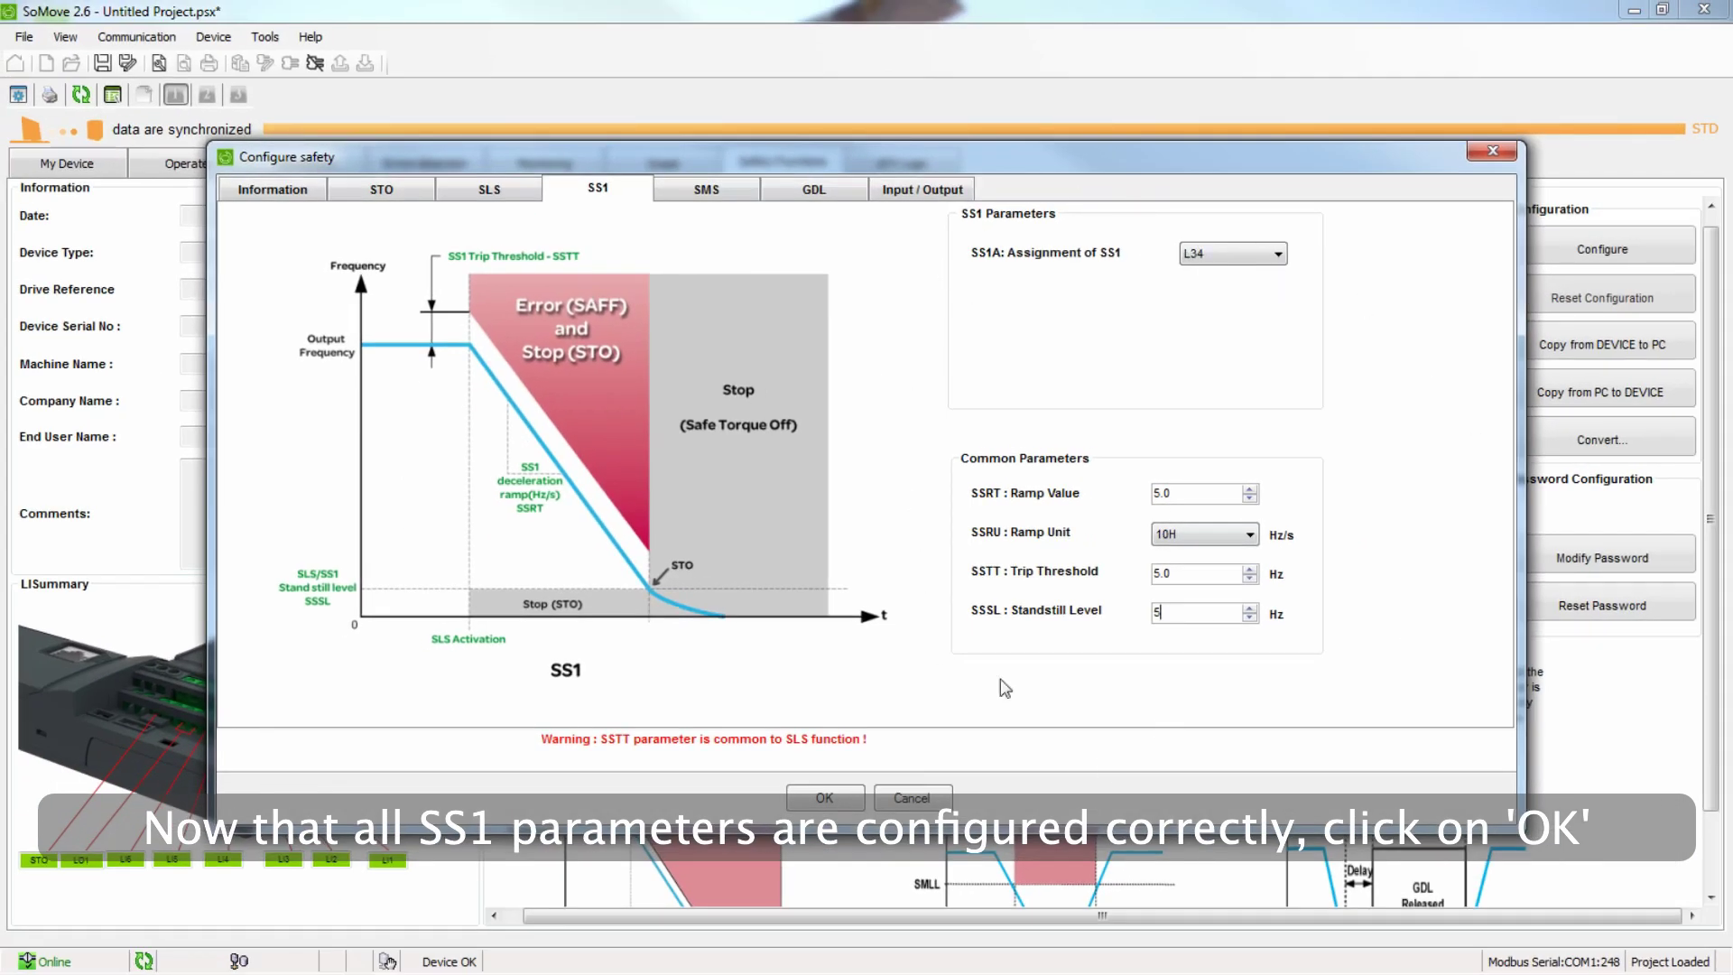
- Transfer the safety configuration to the drive and confirm the completion message
left_click(822, 797)
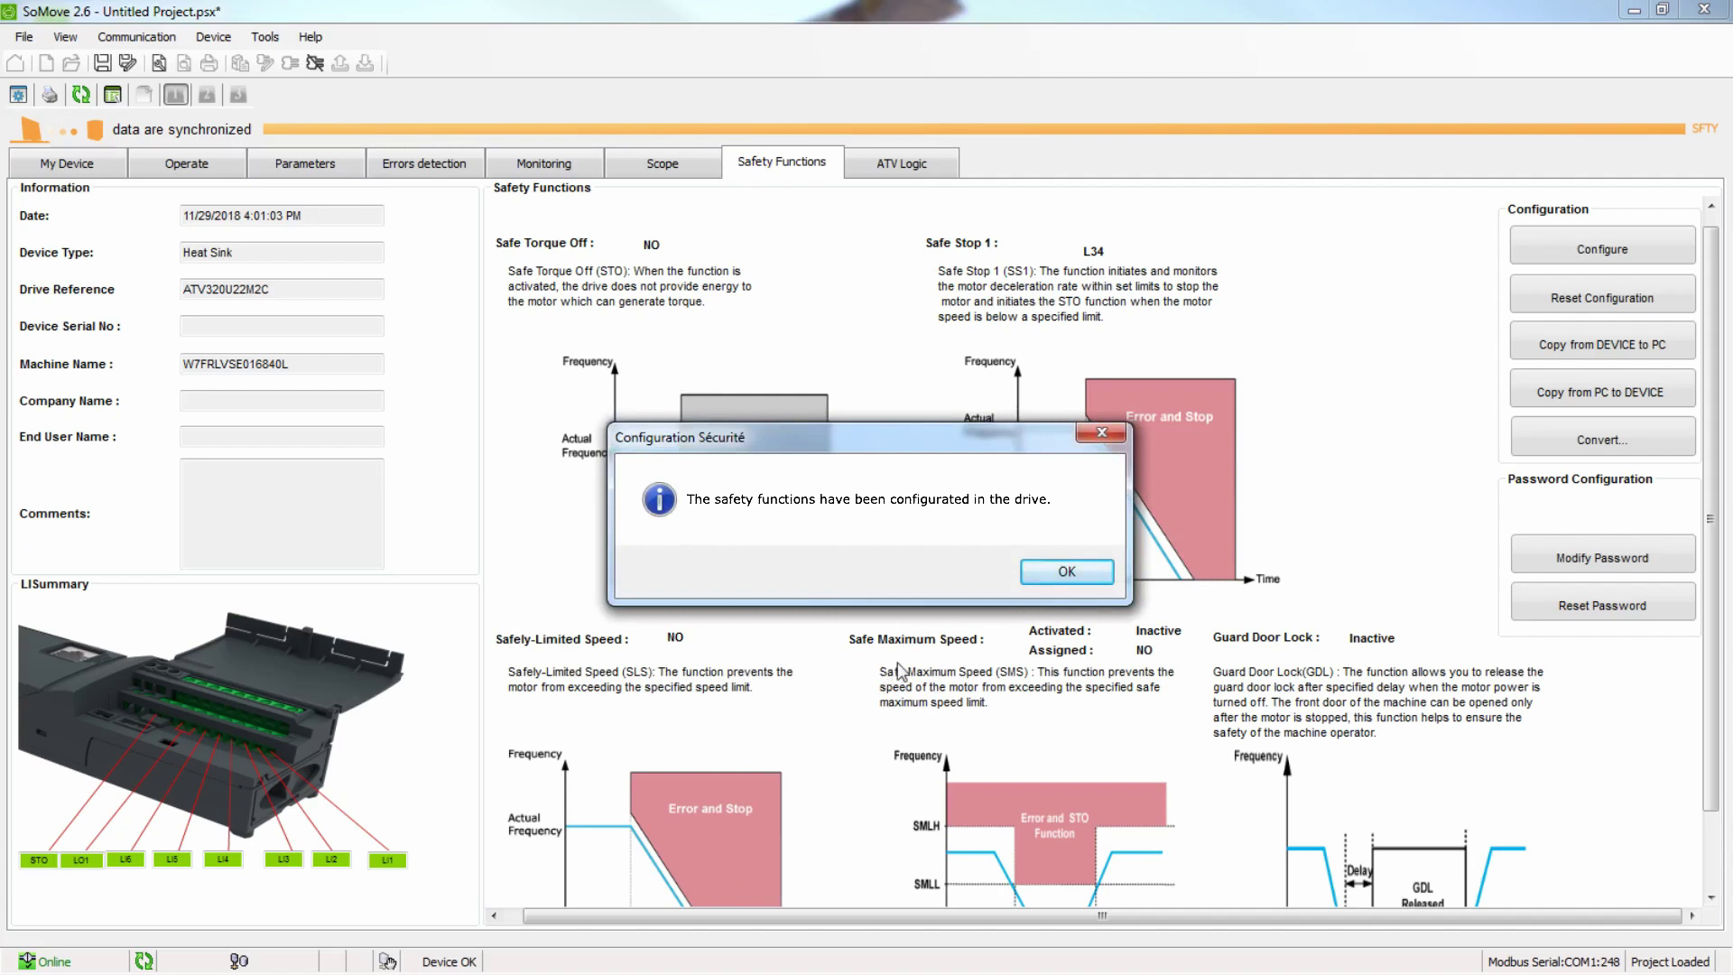
left_click(1067, 572)
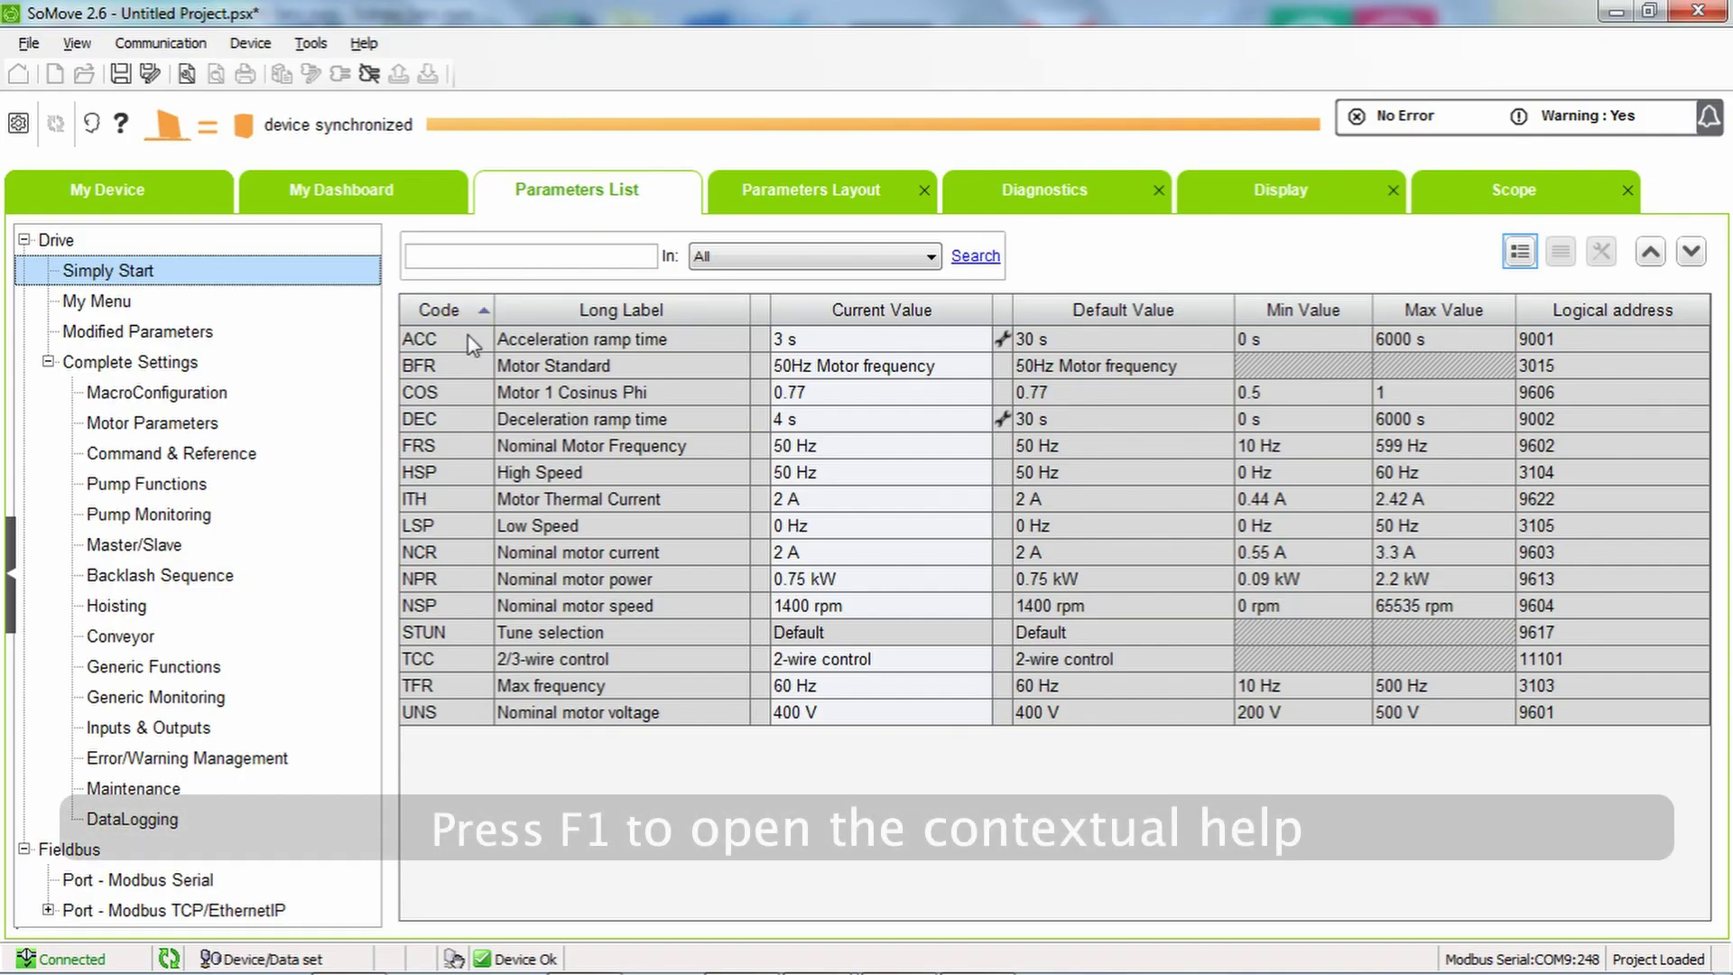
- Select the ACC acceleration parameter in Simply Start and show its F1 contextual help
left_click(470, 343)
key("F1")
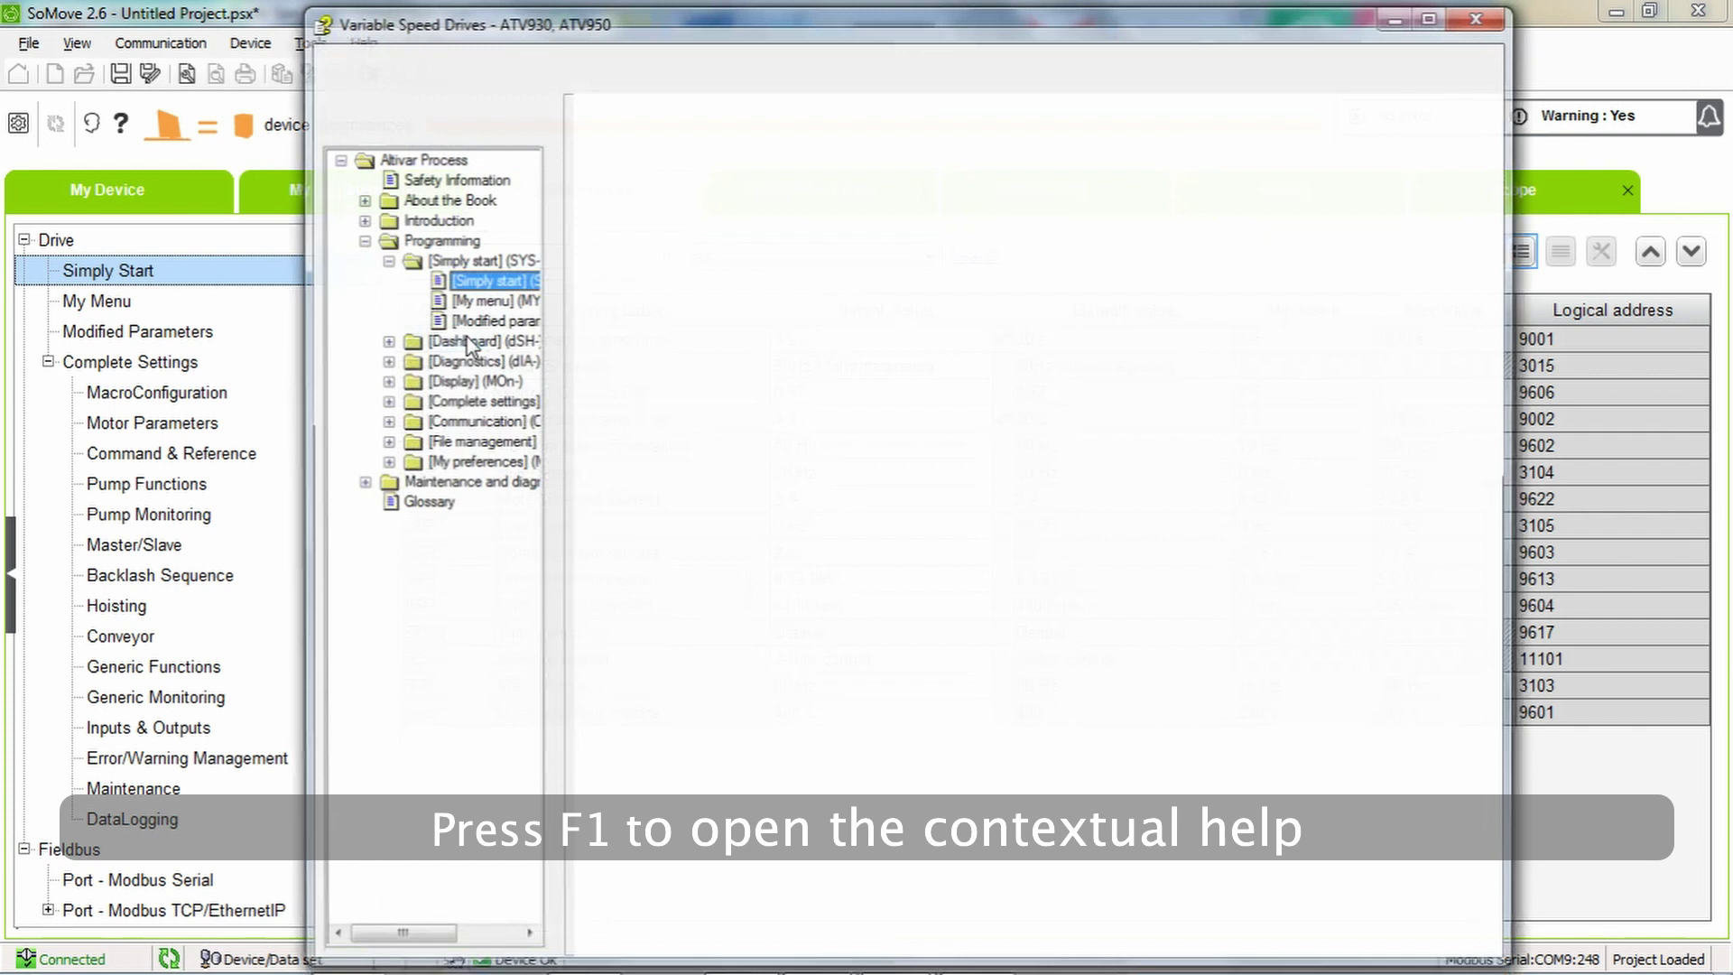